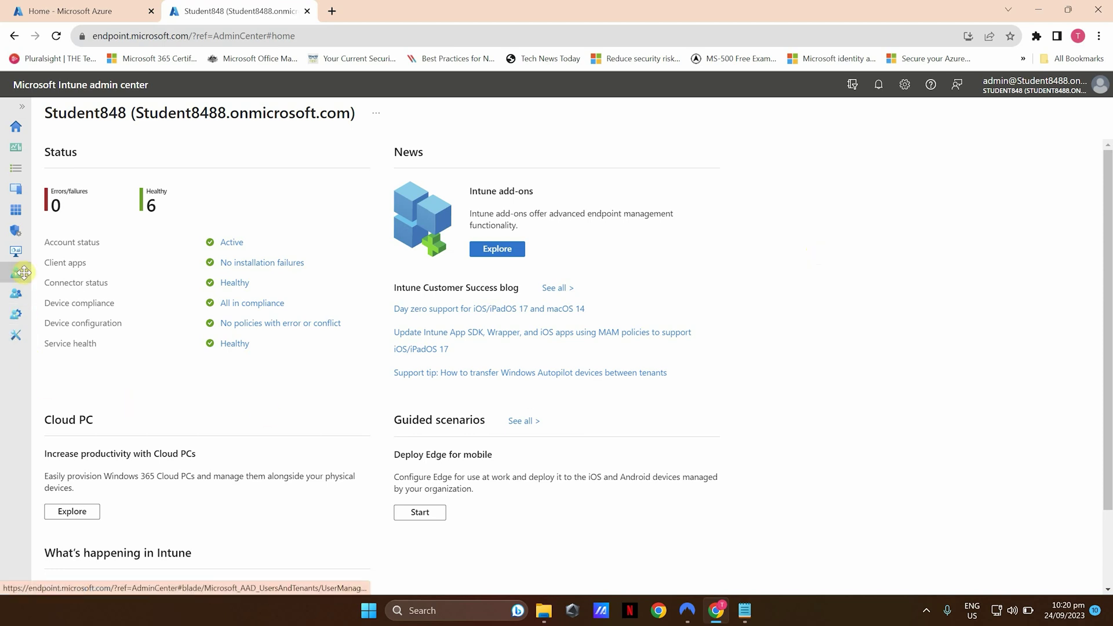
Open the Microsoft Defender for Endpoint setup page under Endpoint security
{"action": "left_click", "coordinate": [17, 234]}
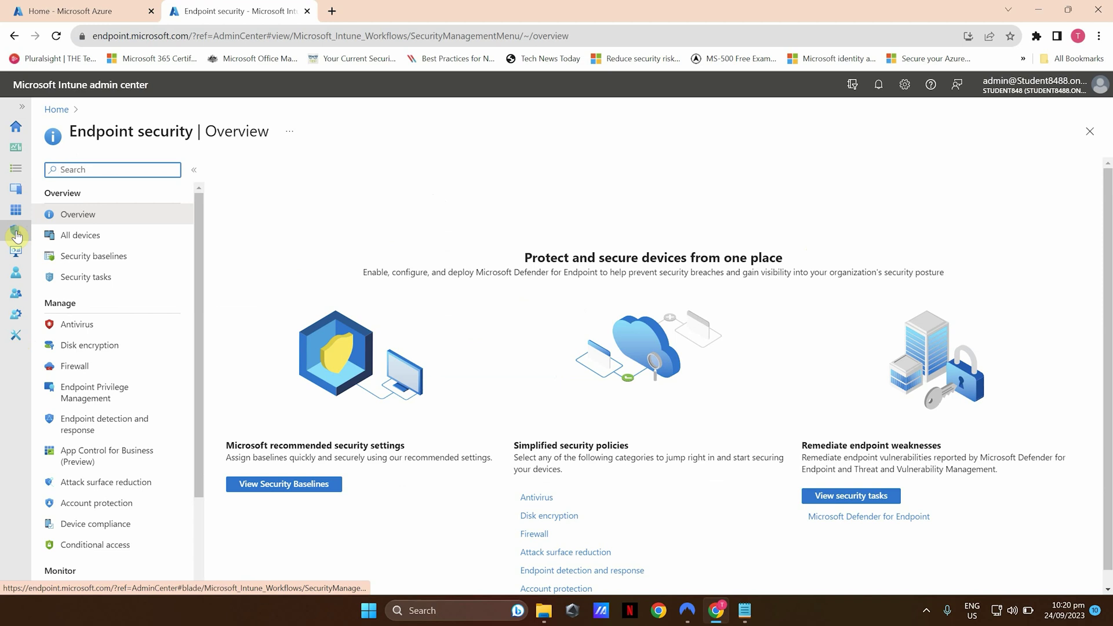
{"action": "scroll", "coordinate": [155, 356], "scroll_direction": "down", "scroll_amount": 2}
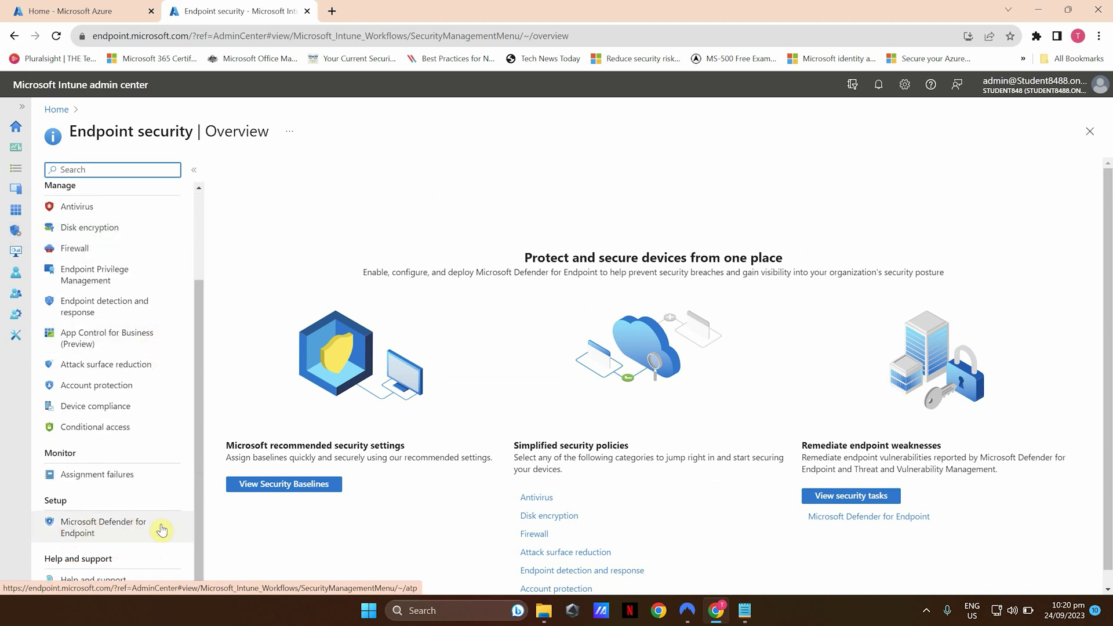
{"action": "left_click", "coordinate": [92, 528]}
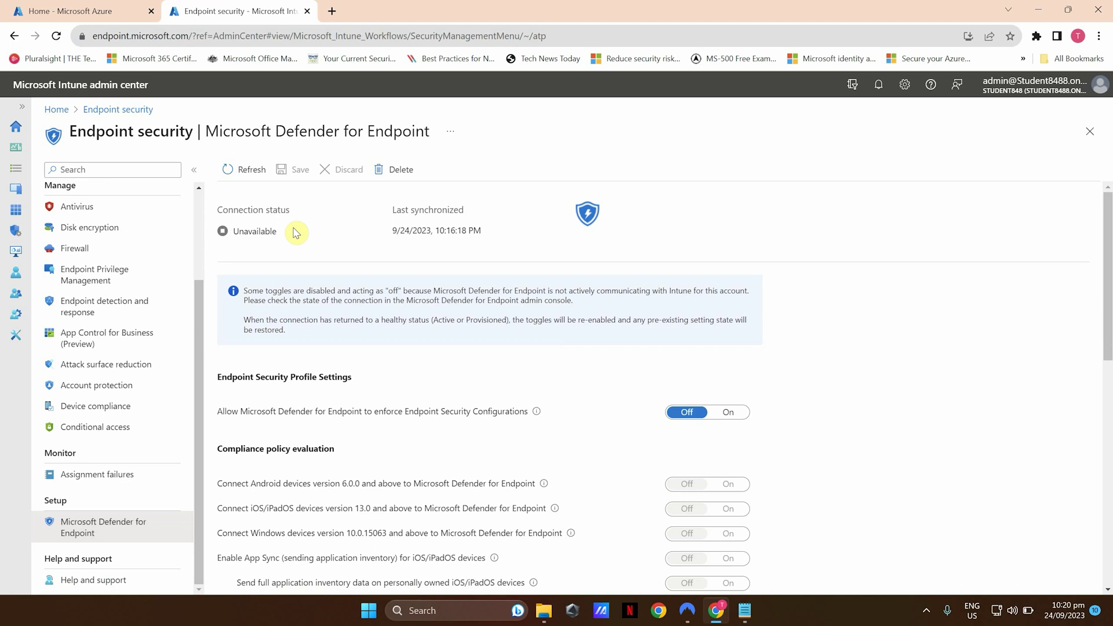
{"action": "left_click", "coordinate": [745, 611]}
{"action": "left_click", "coordinate": [548, 191]}
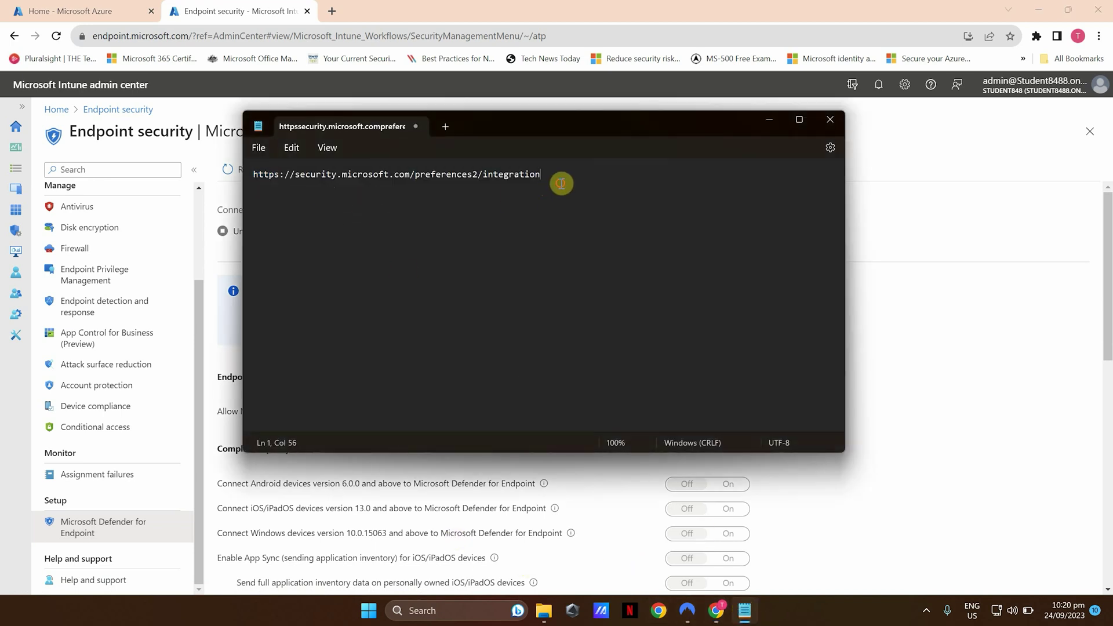
{"action": "key", "text": "ctrl+a"}
{"action": "key", "text": "ctrl+c"}
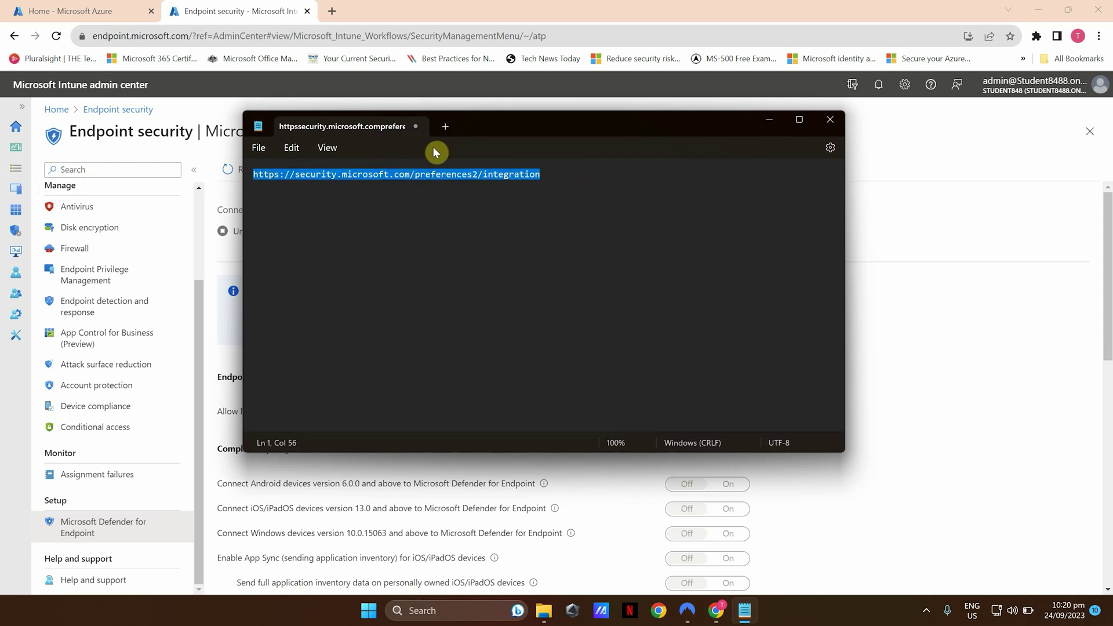
{"action": "left_click", "coordinate": [334, 11]}
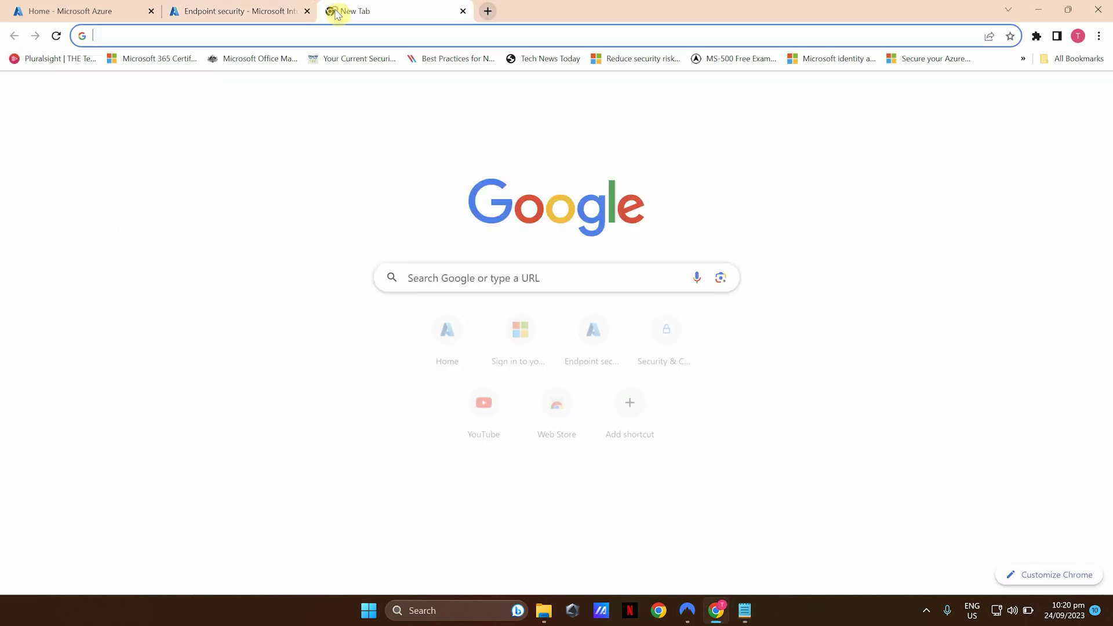
{"action": "key", "text": "ctrl+v"}
{"action": "key", "text": "Return"}
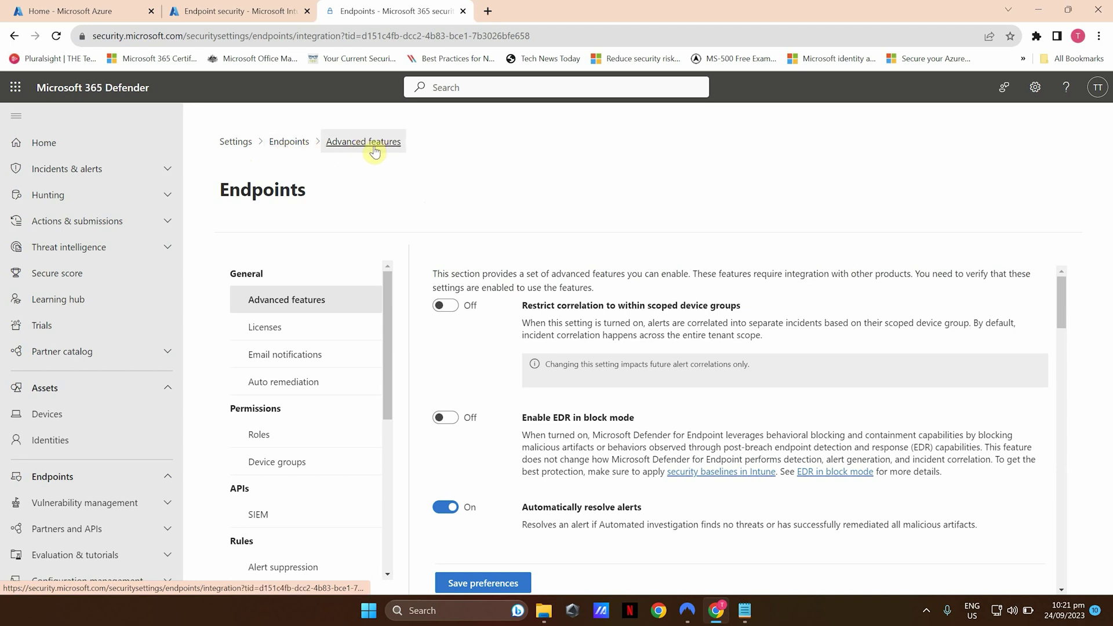
Turn on the Microsoft Intune connection in the Endpoints advanced features and save the preferences
{"action": "scroll", "coordinate": [573, 334], "scroll_direction": "down", "scroll_amount": 15}
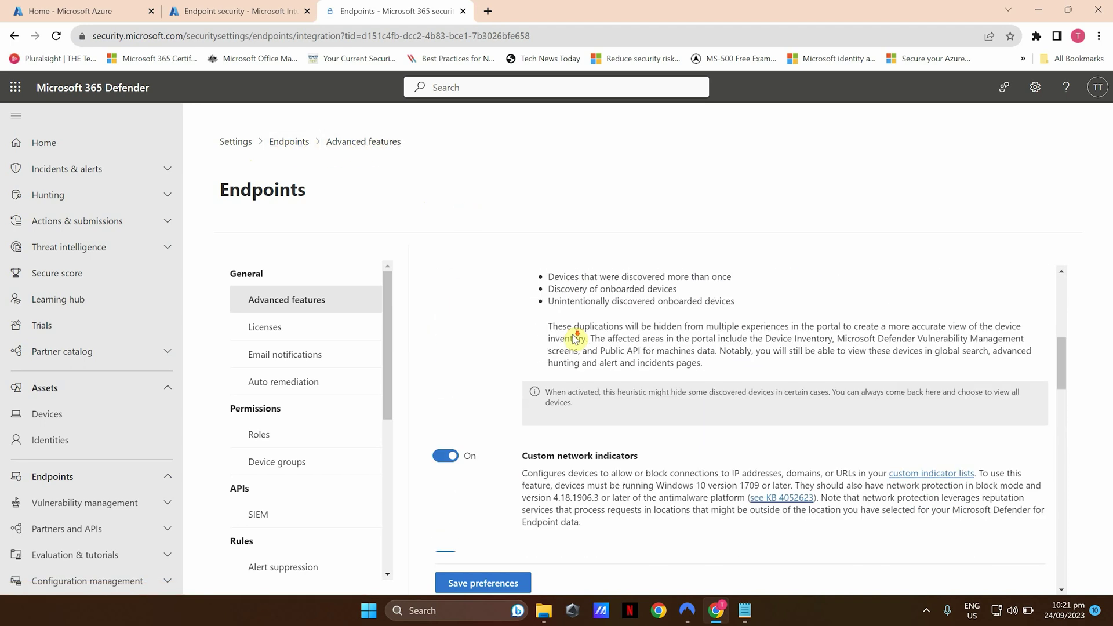
{"action": "scroll", "coordinate": [575, 338], "scroll_direction": "down", "scroll_amount": 10}
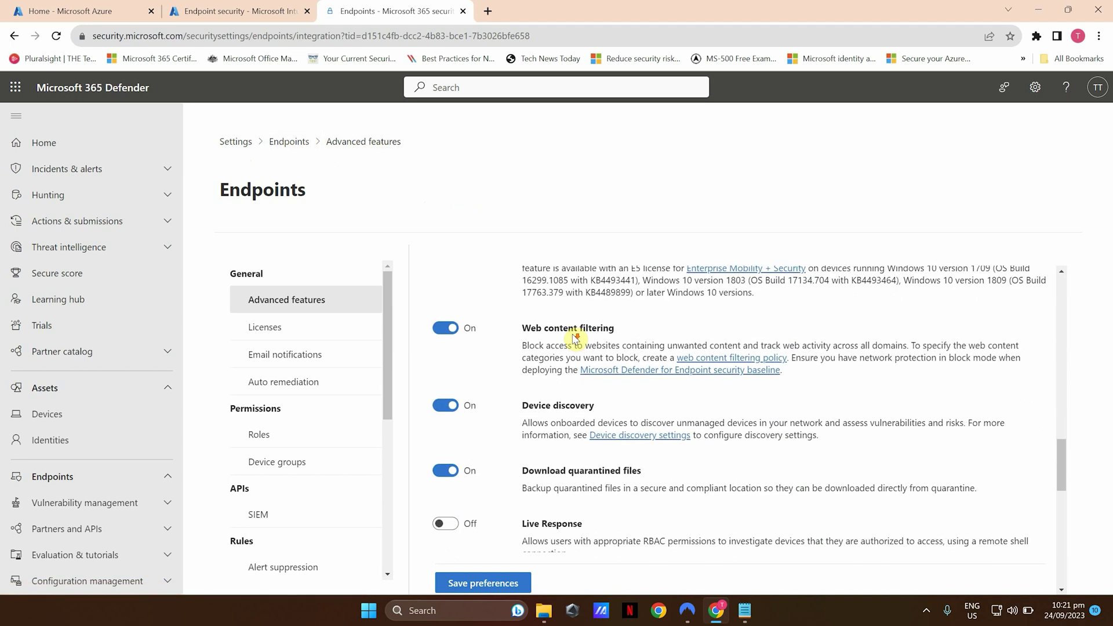
{"action": "scroll", "coordinate": [573, 339], "scroll_direction": "down", "scroll_amount": 5}
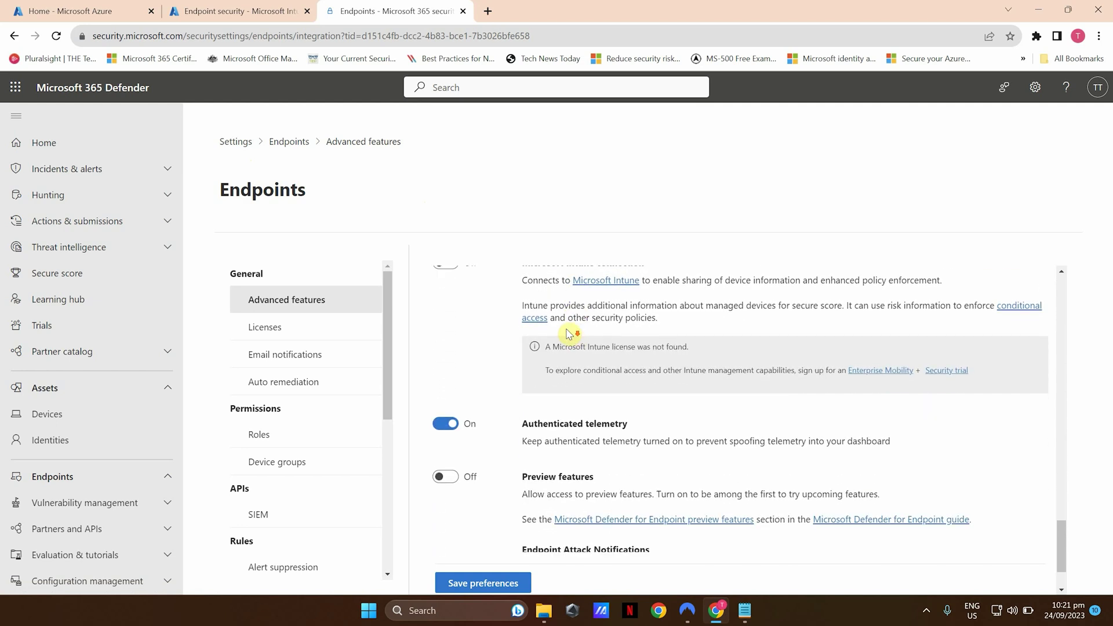
{"action": "scroll", "coordinate": [525, 301], "scroll_direction": "up", "scroll_amount": 2}
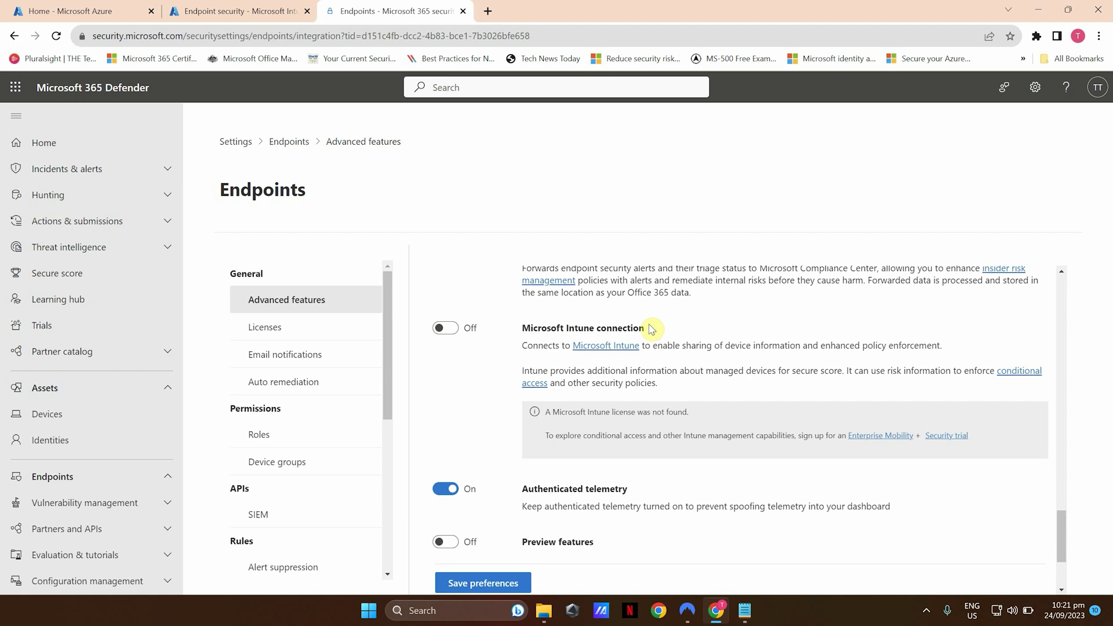
{"action": "left_click", "coordinate": [452, 335]}
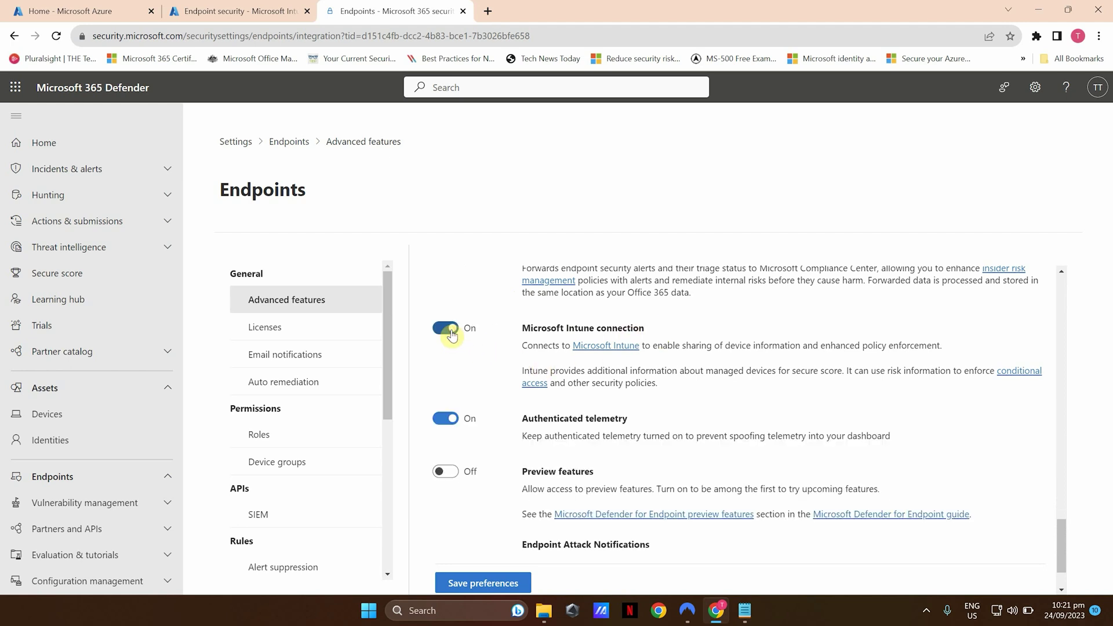
{"action": "left_click", "coordinate": [476, 584]}
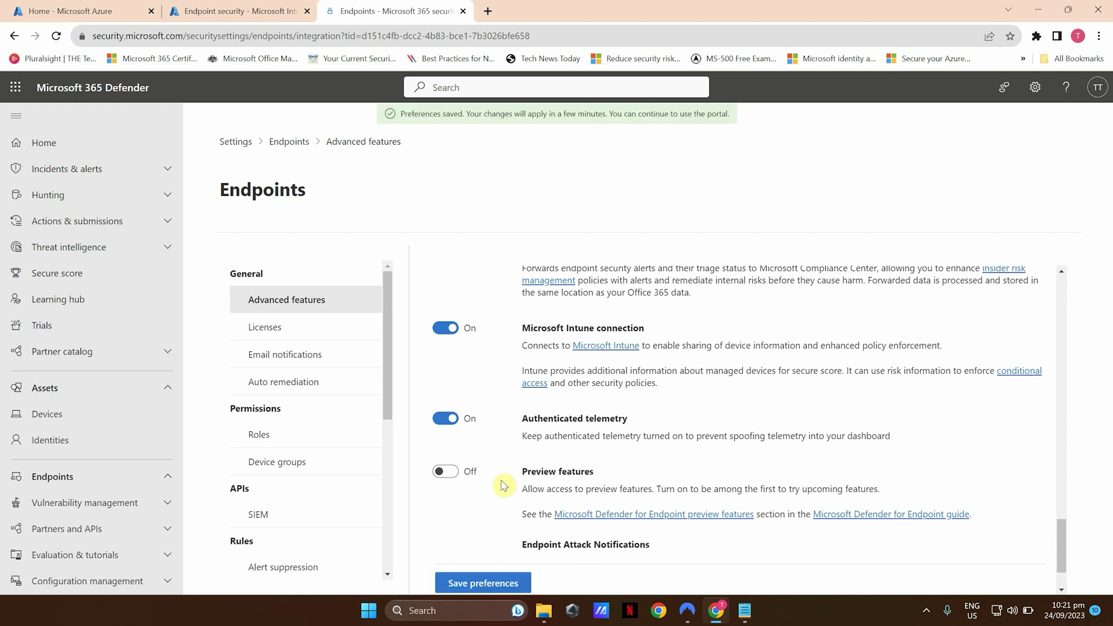
Back in the Intune admin center, refresh the Defender connector, turn on connecting Windows devices version 10.0.15063 and above, and save
{"action": "left_click", "coordinate": [231, 7]}
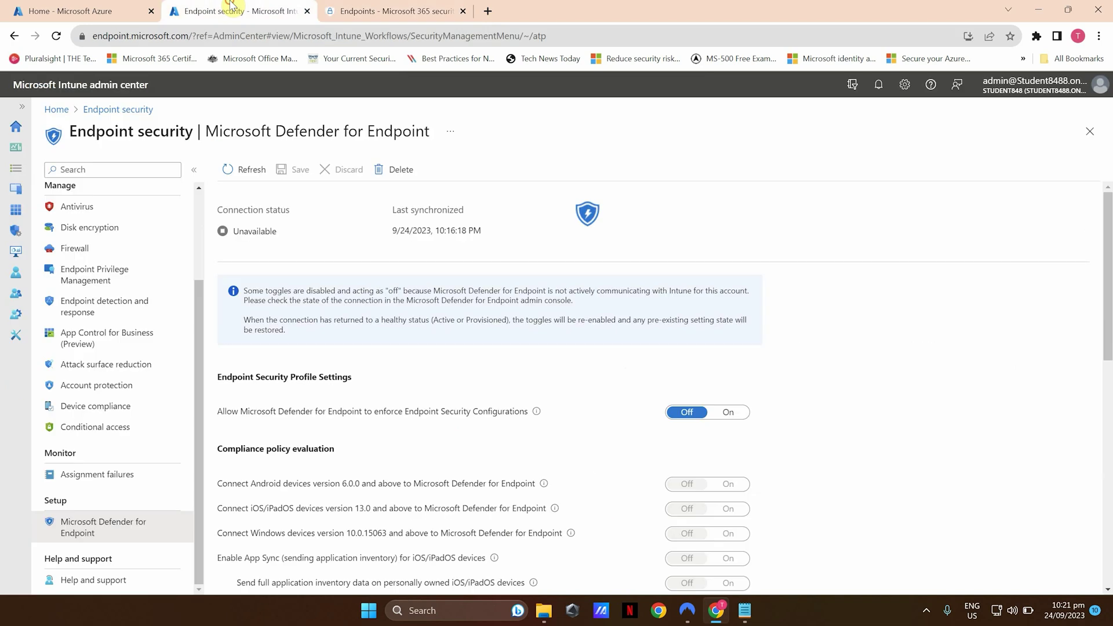
{"action": "left_click", "coordinate": [250, 173]}
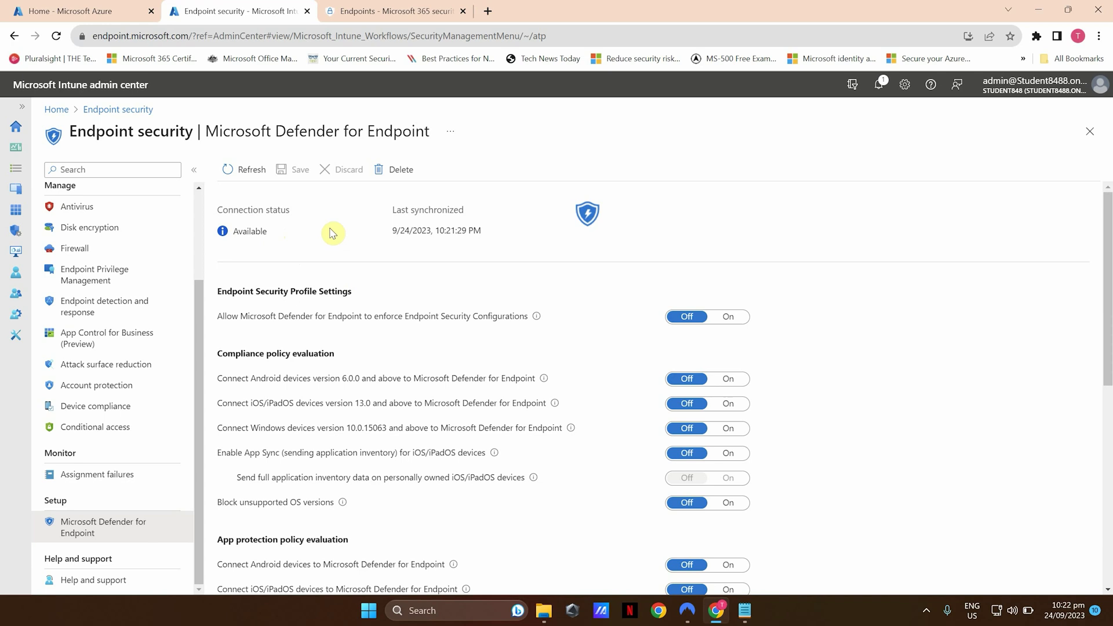
{"action": "scroll", "coordinate": [420, 334], "scroll_direction": "down", "scroll_amount": 1}
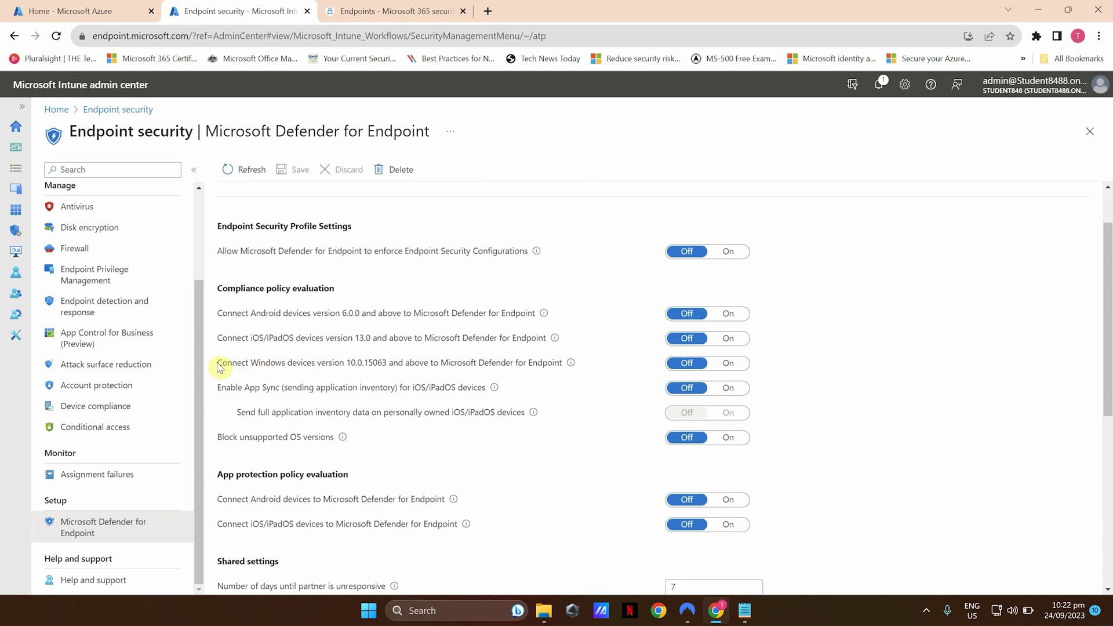
{"action": "left_click_drag", "start_coordinate": [218, 364], "coordinate": [386, 362]}
{"action": "left_click", "coordinate": [399, 362]}
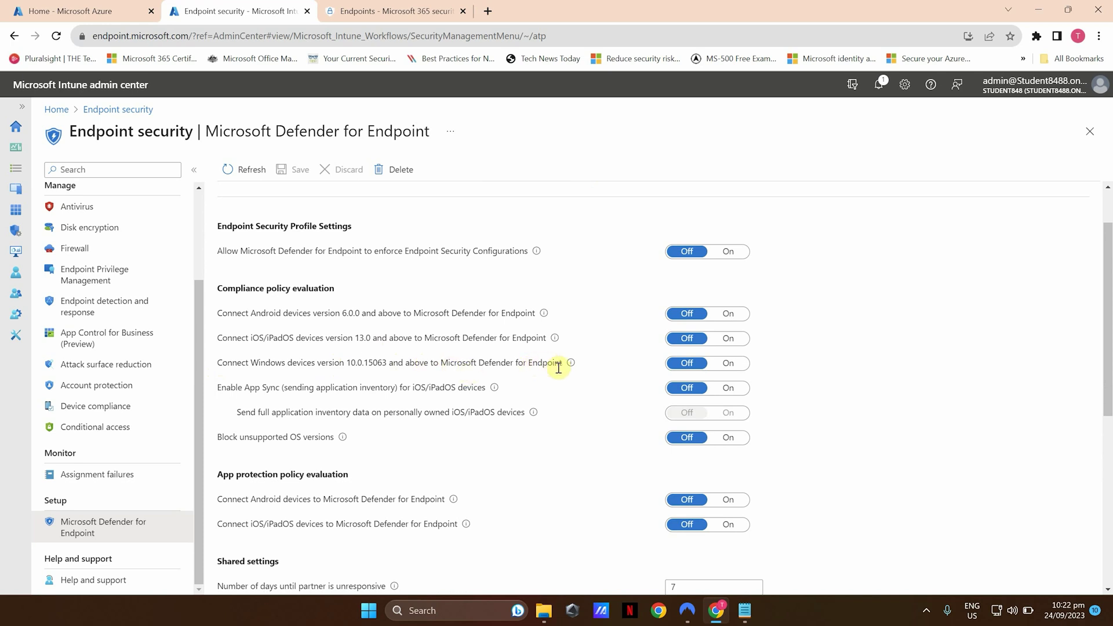
{"action": "mouse_move", "coordinate": [571, 366]}
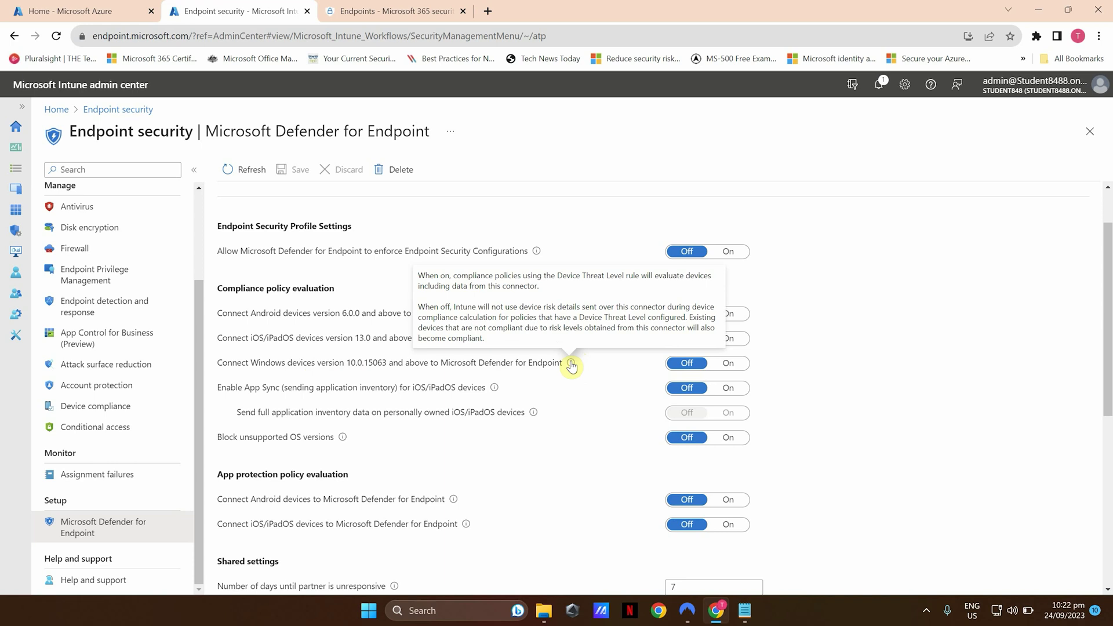
{"action": "left_click", "coordinate": [732, 366]}
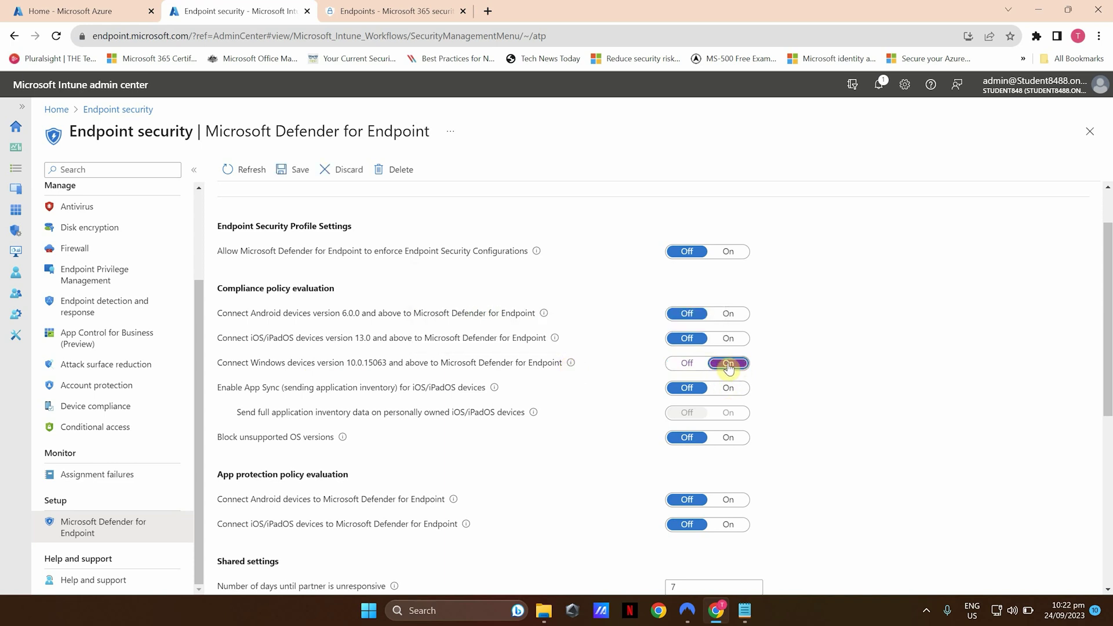
{"action": "left_click", "coordinate": [297, 170]}
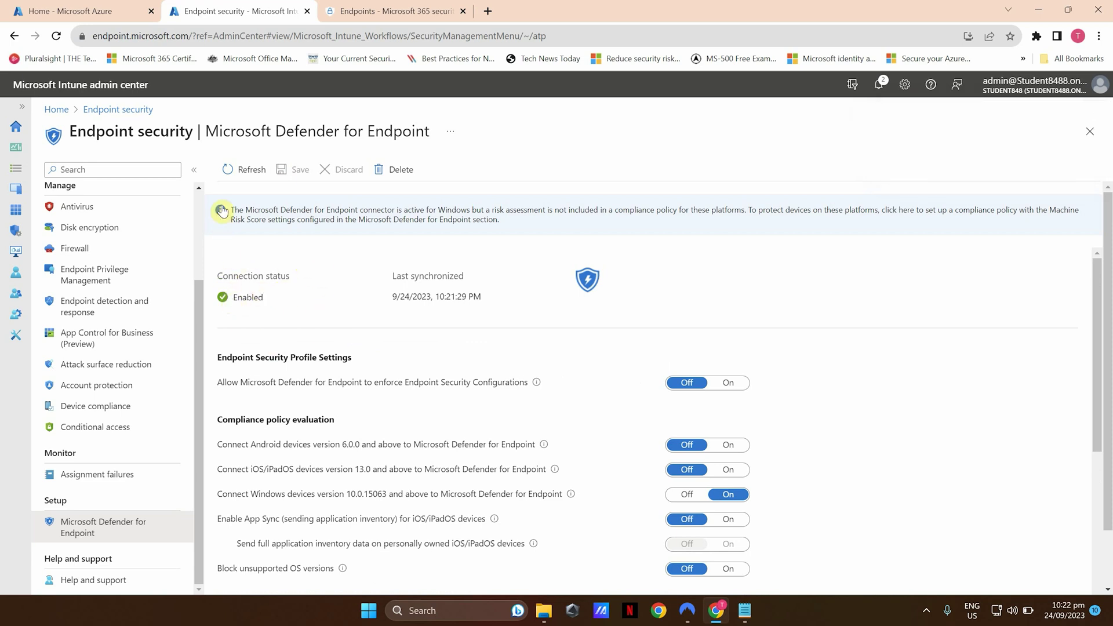
{"action": "left_click_drag", "start_coordinate": [220, 277], "coordinate": [286, 284]}
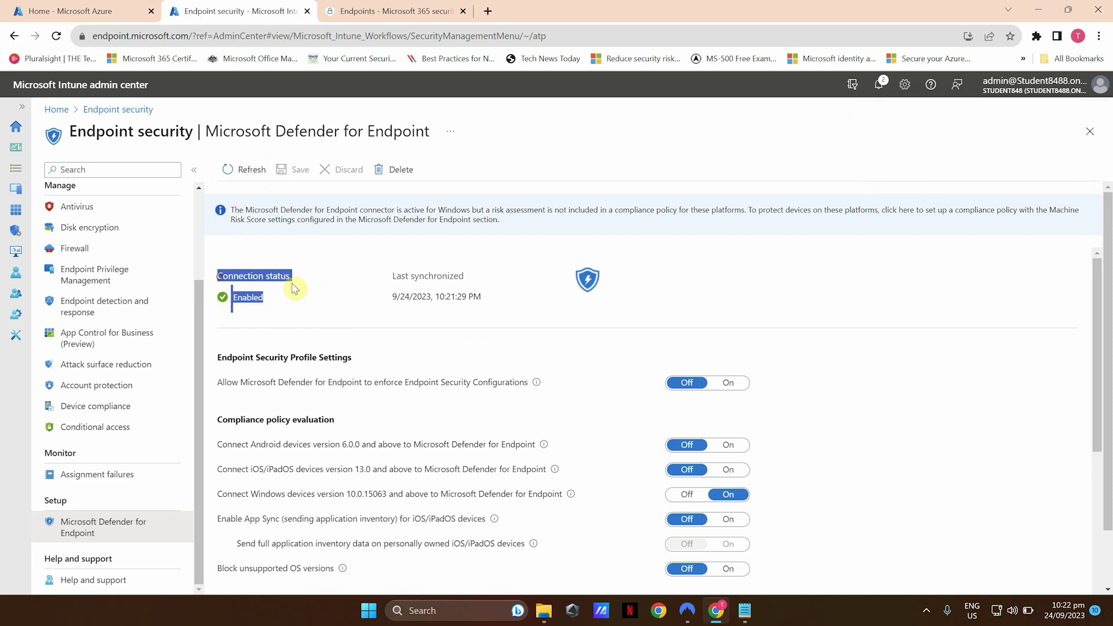
{"action": "left_click", "coordinate": [276, 307]}
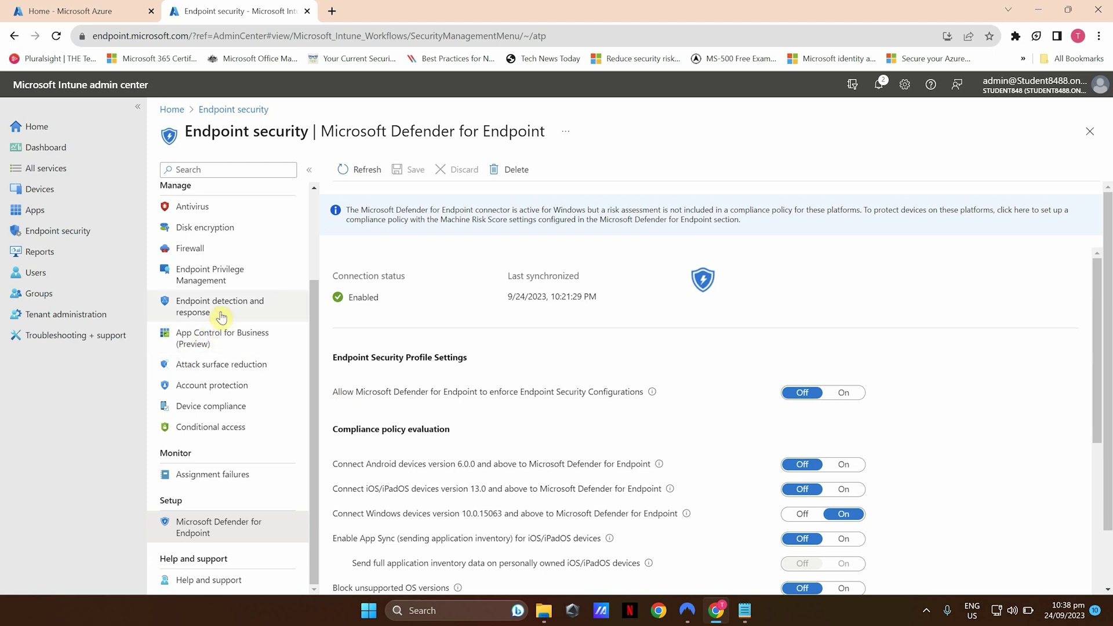
Start an Endpoint detection and response policy for the platform Windows 10, Windows 11, and Windows Server
{"action": "left_click", "coordinate": [254, 310]}
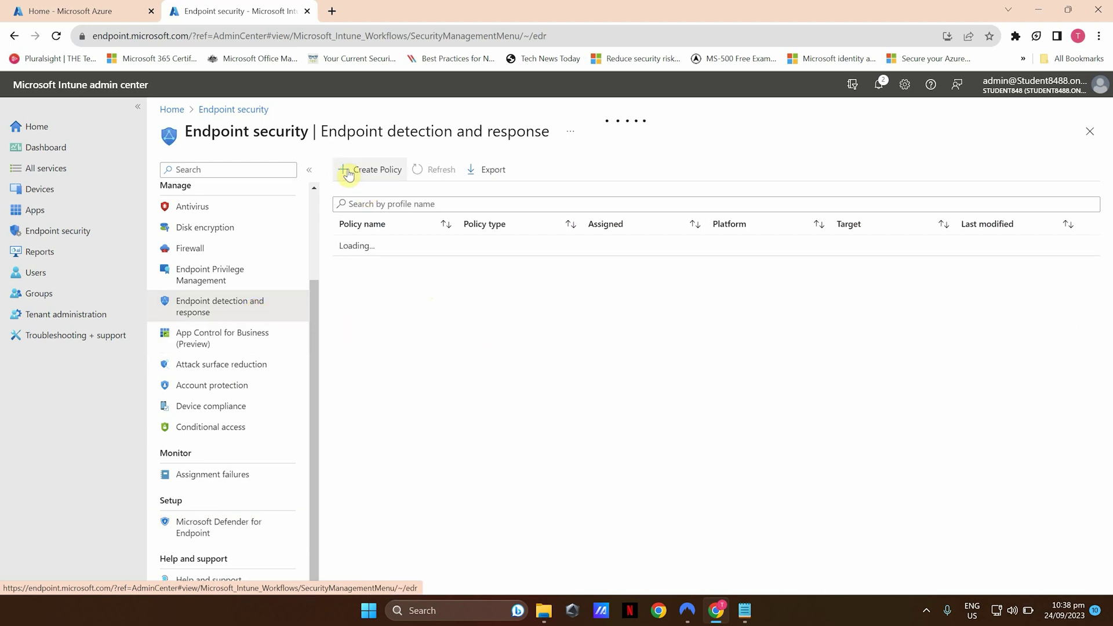
{"action": "left_click", "coordinate": [365, 170]}
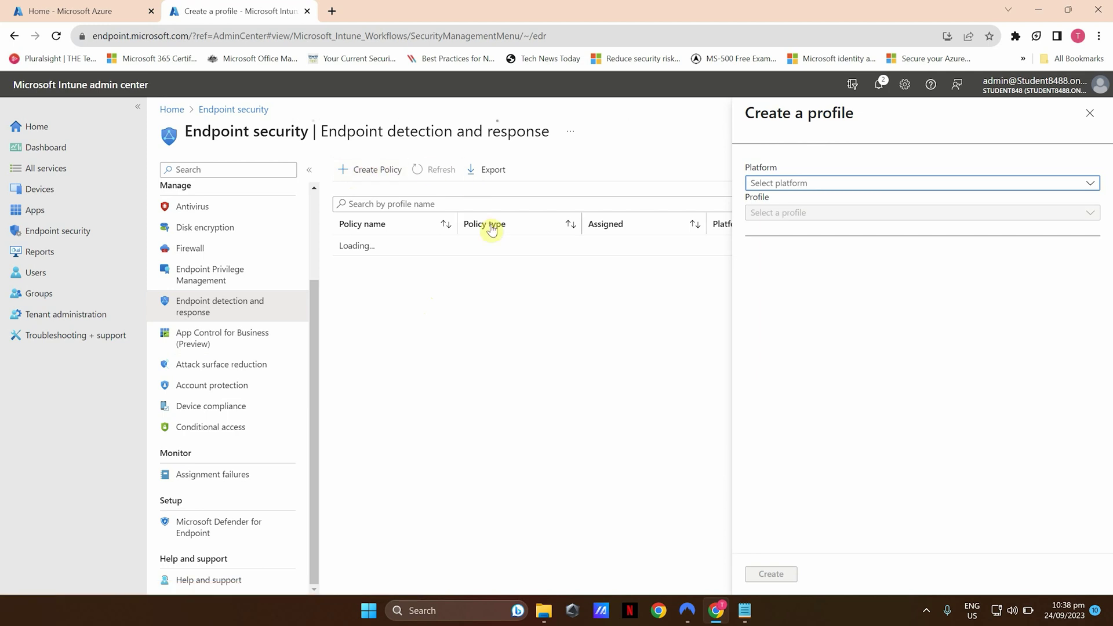
{"action": "left_click", "coordinate": [806, 184]}
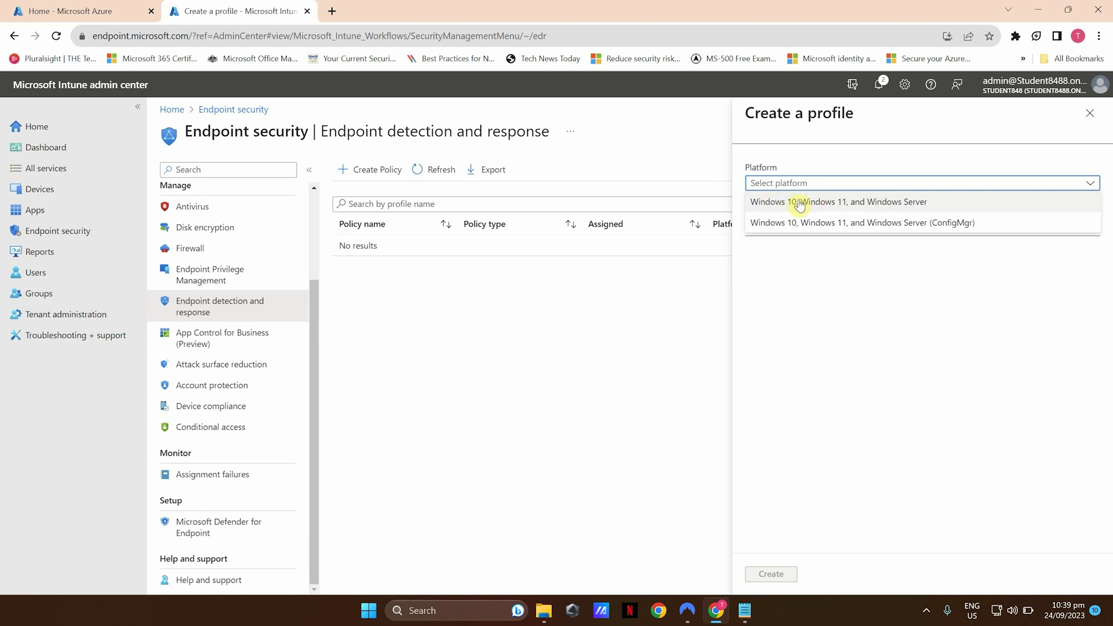
{"action": "left_click", "coordinate": [774, 202]}
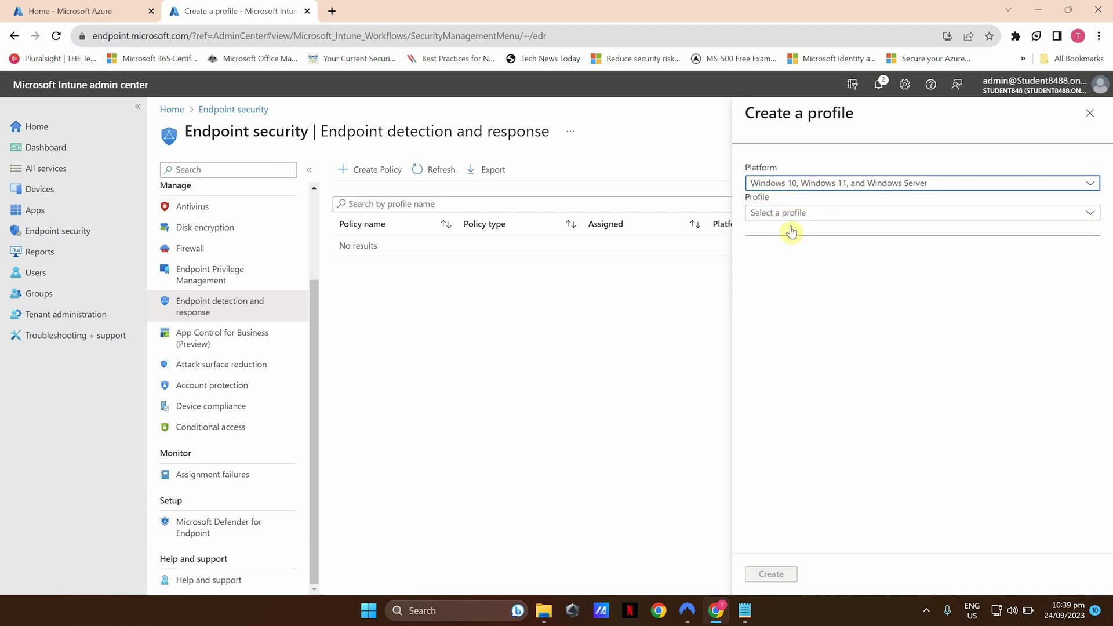
{"action": "left_click", "coordinate": [775, 214]}
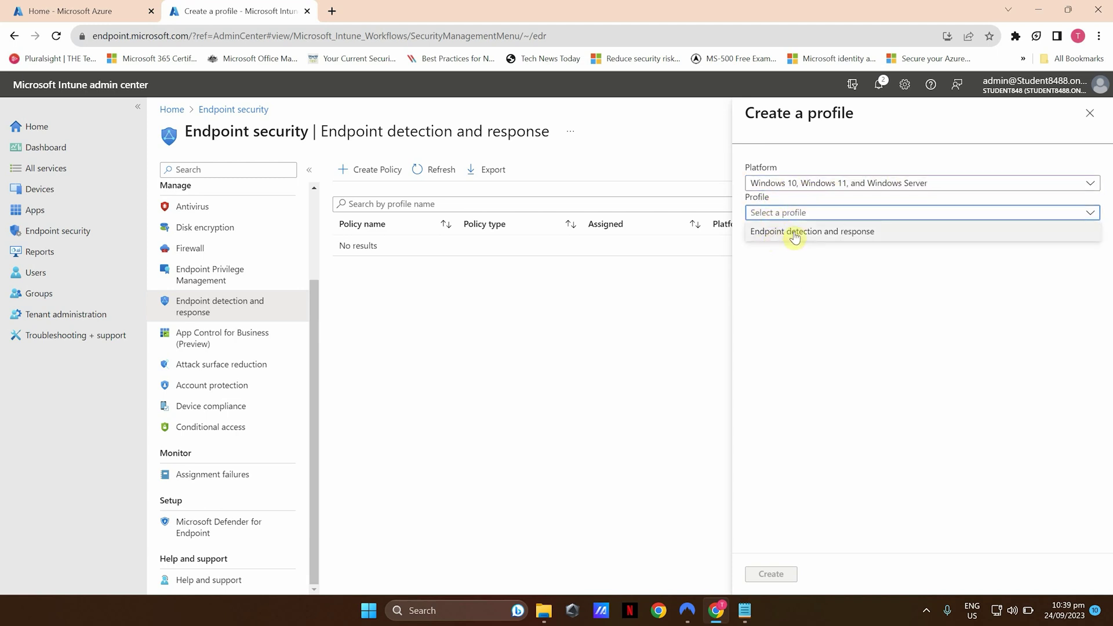
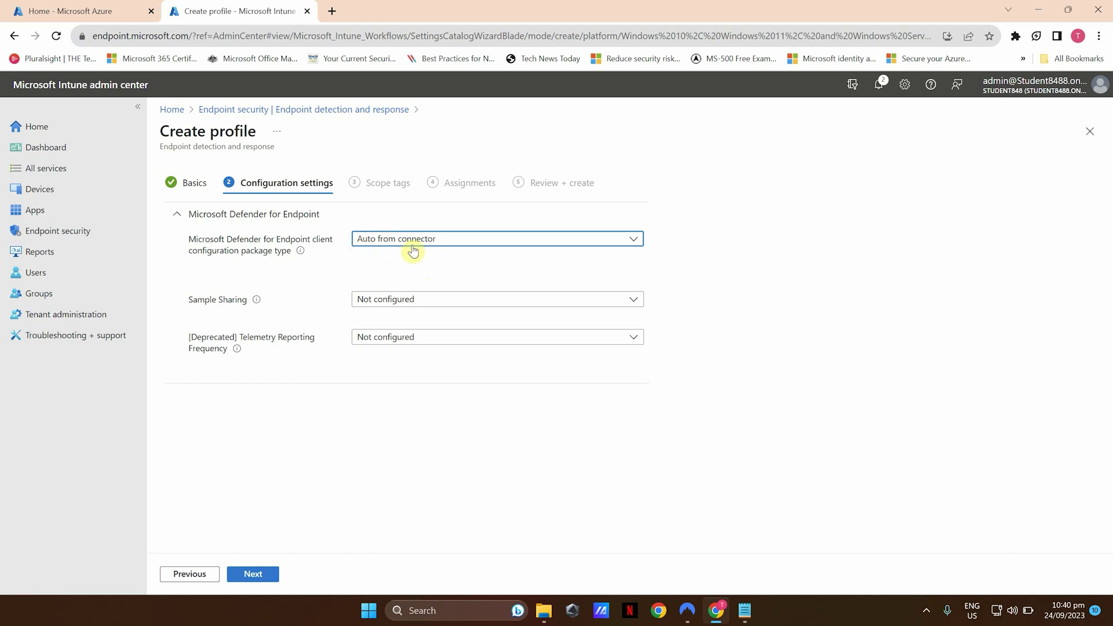
Set Sample Sharing to All and Telemetry Reporting Frequency to Expedite in the profile's configuration settings
{"action": "left_click", "coordinate": [394, 303]}
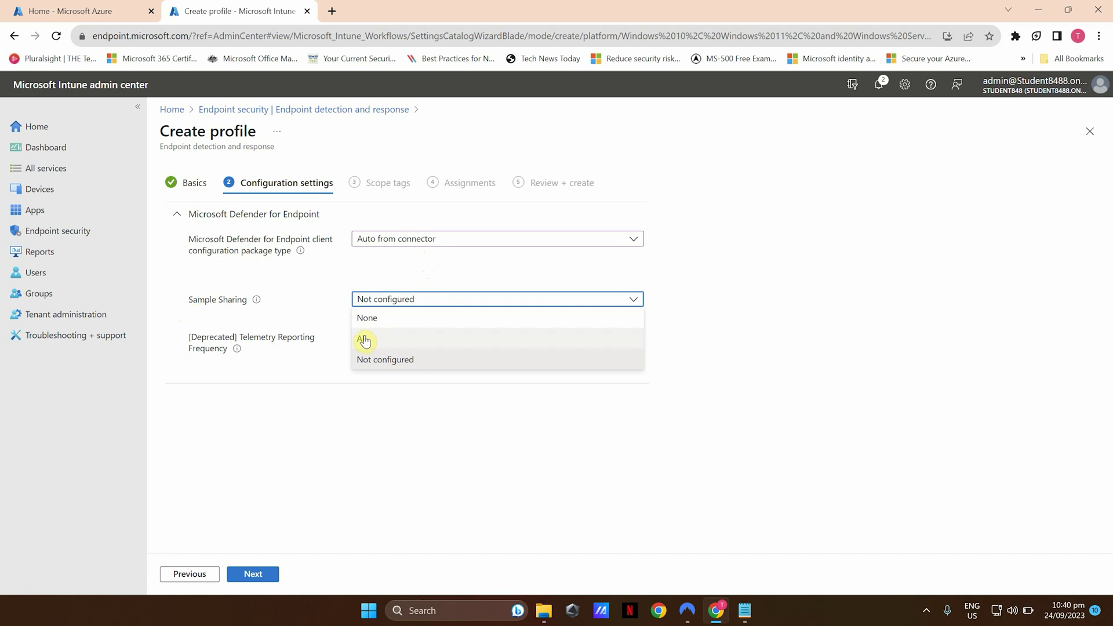
{"action": "left_click", "coordinate": [364, 341]}
{"action": "mouse_move", "coordinate": [256, 302]}
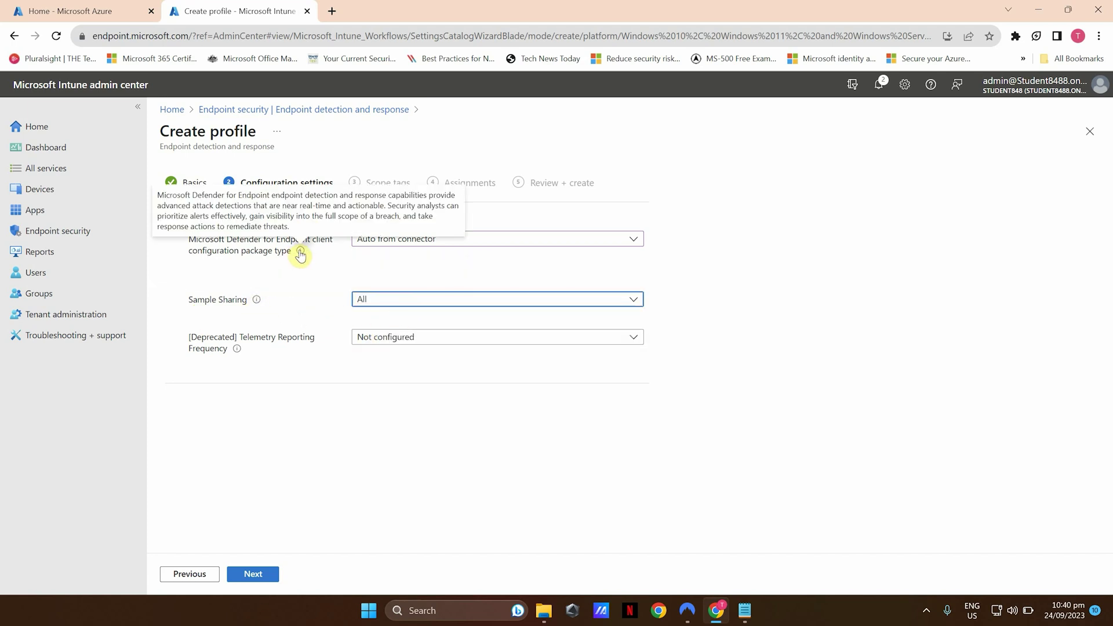
{"action": "mouse_move", "coordinate": [303, 253]}
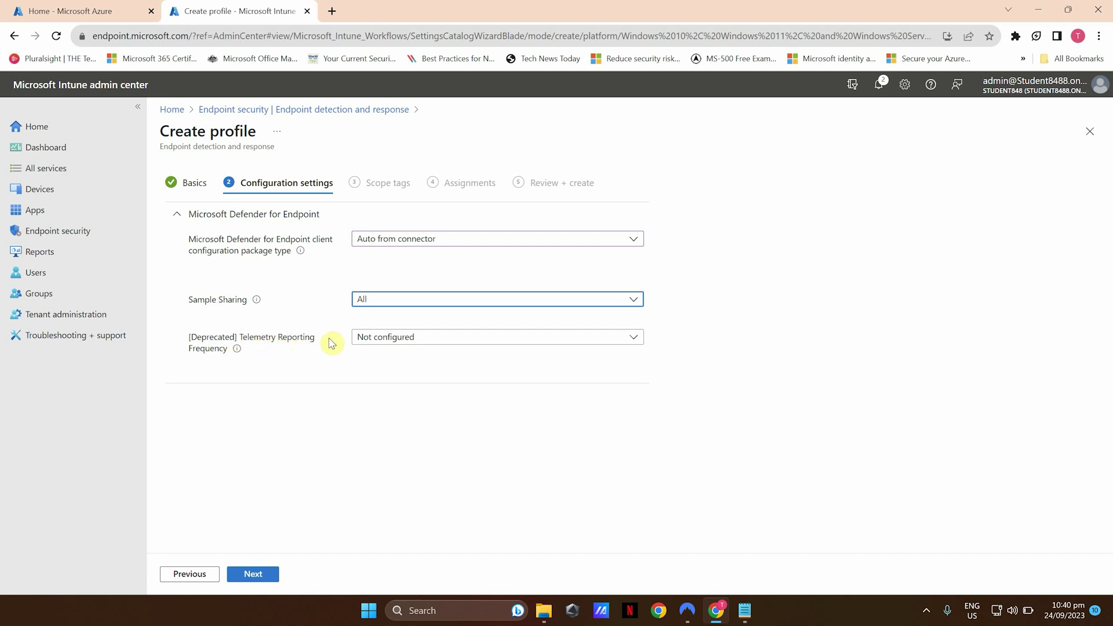
{"action": "left_click", "coordinate": [372, 345]}
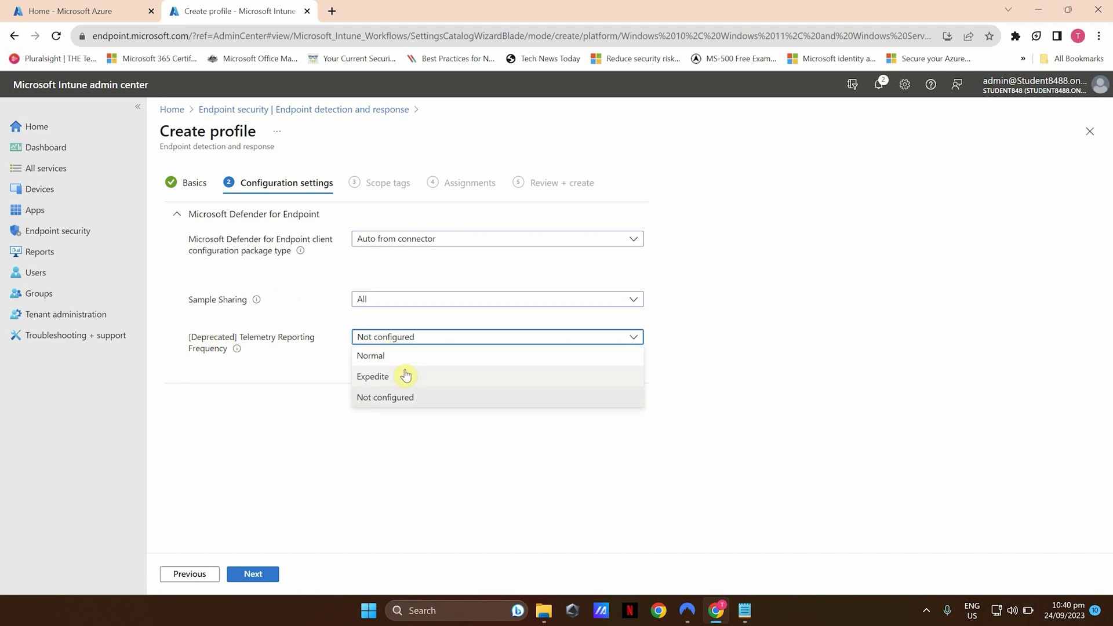
{"action": "left_click", "coordinate": [377, 378]}
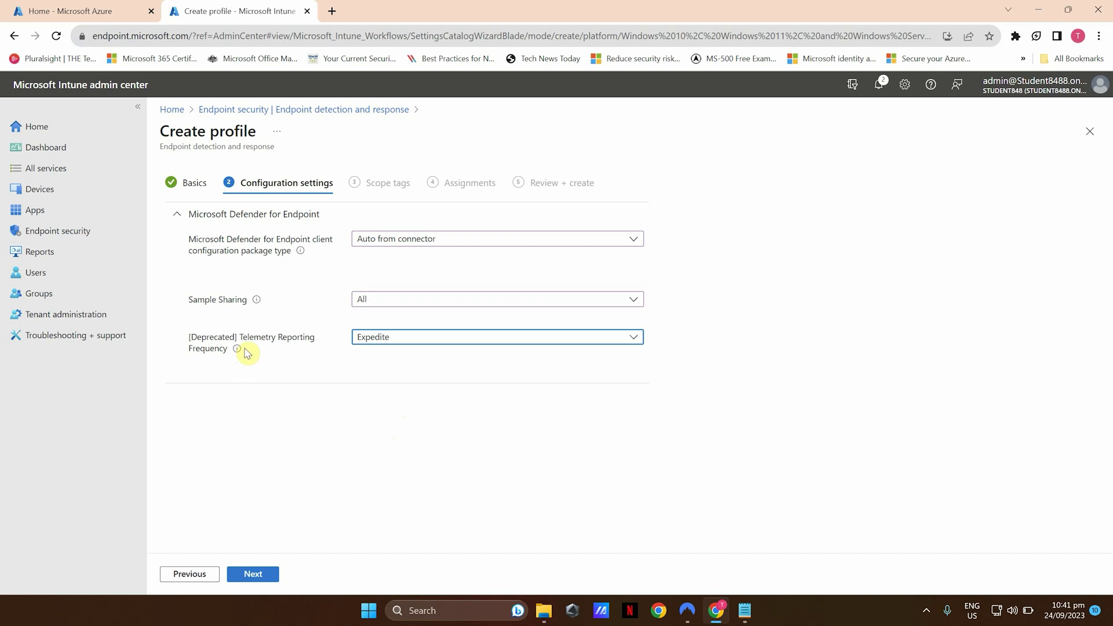
{"action": "left_click", "coordinate": [385, 340]}
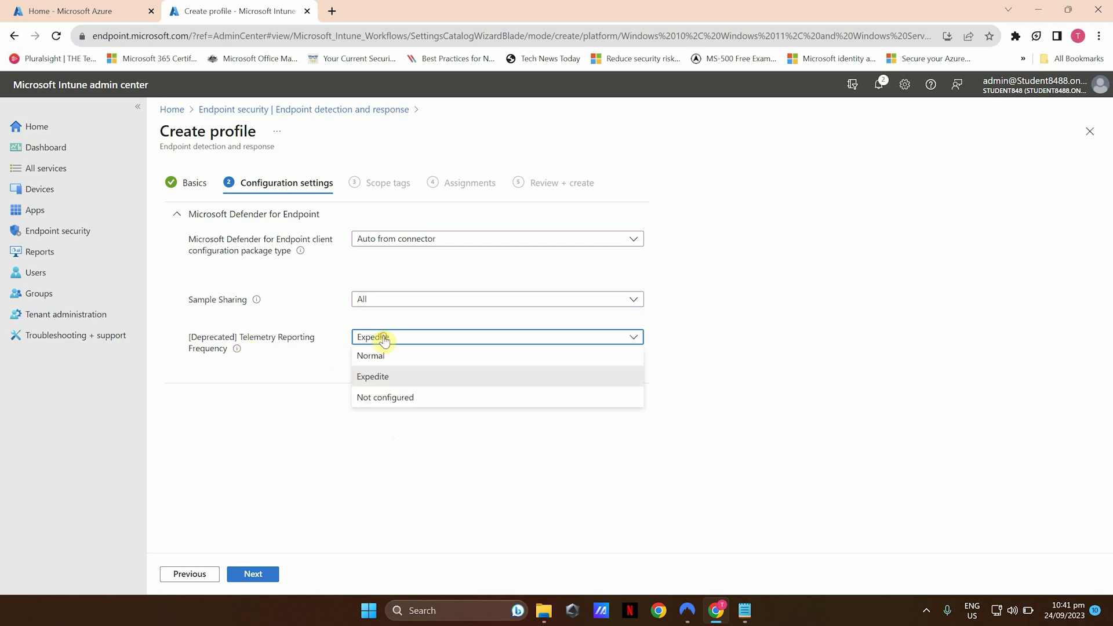
{"action": "left_click", "coordinate": [314, 367]}
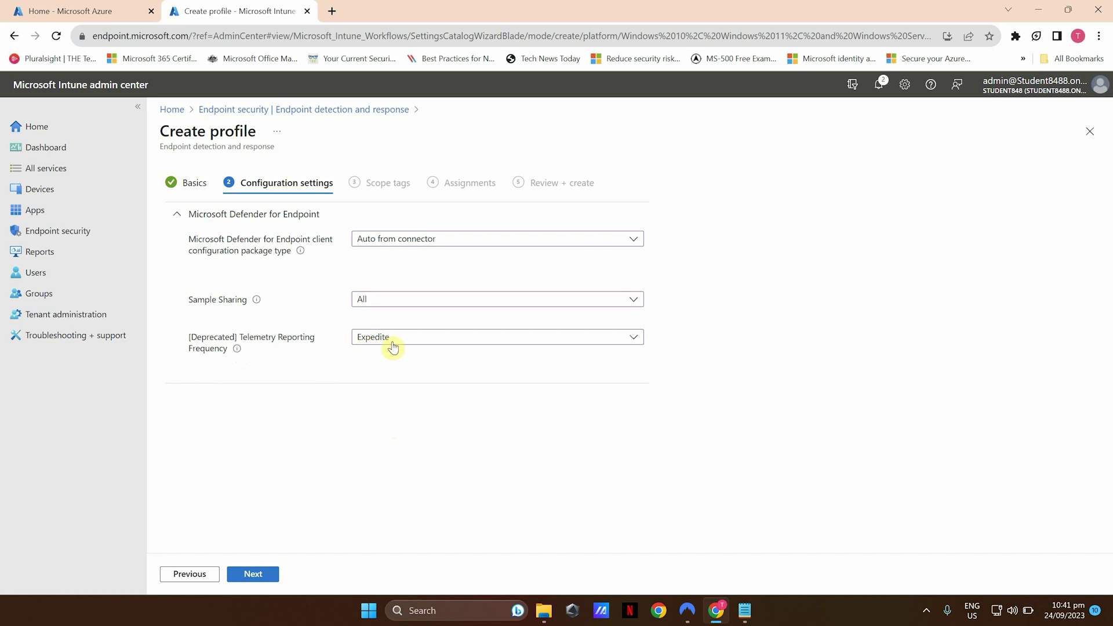
Keep the Default scope tag, assign the endpoint detection and response profile to all users, and create it
{"action": "left_click", "coordinate": [255, 575]}
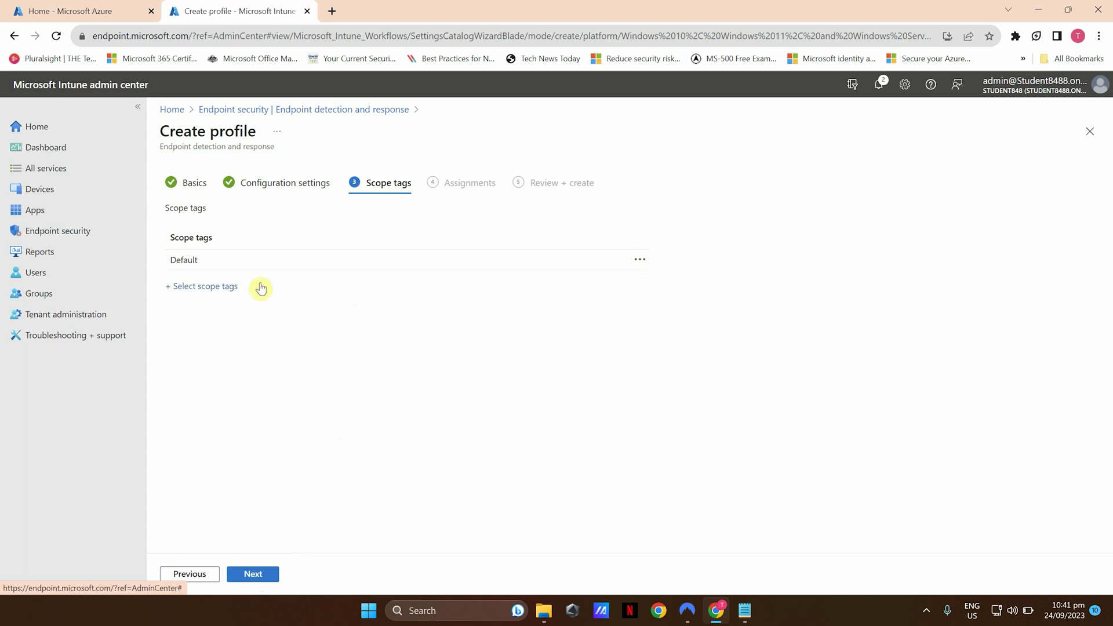
{"action": "left_click", "coordinate": [252, 573]}
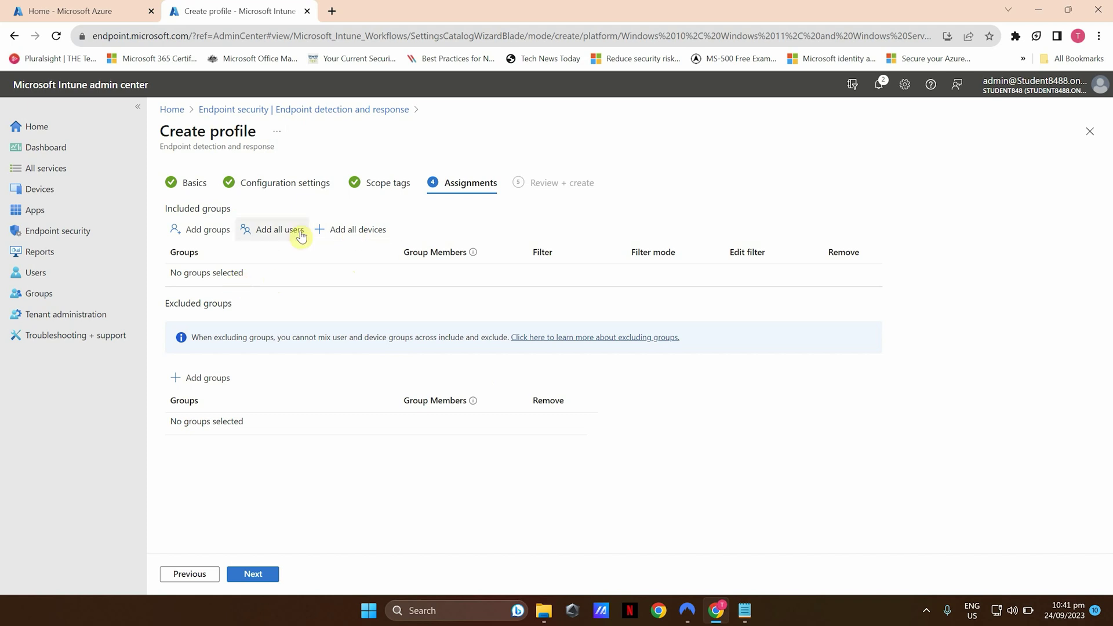
{"action": "left_click", "coordinate": [280, 232]}
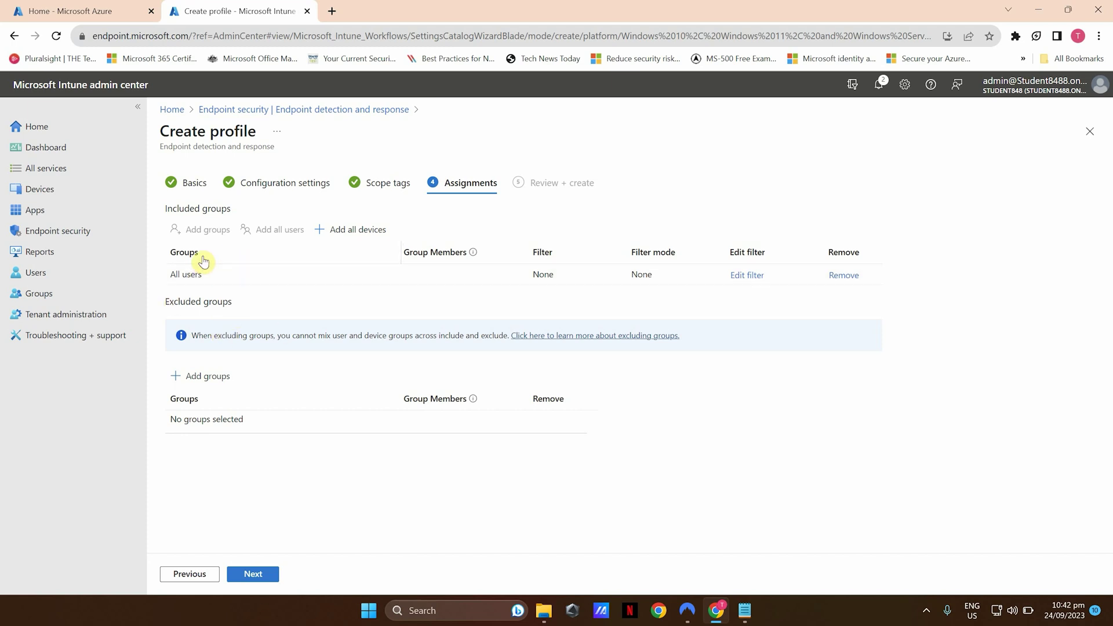
{"action": "left_click", "coordinate": [246, 575]}
{"action": "left_click", "coordinate": [253, 574]}
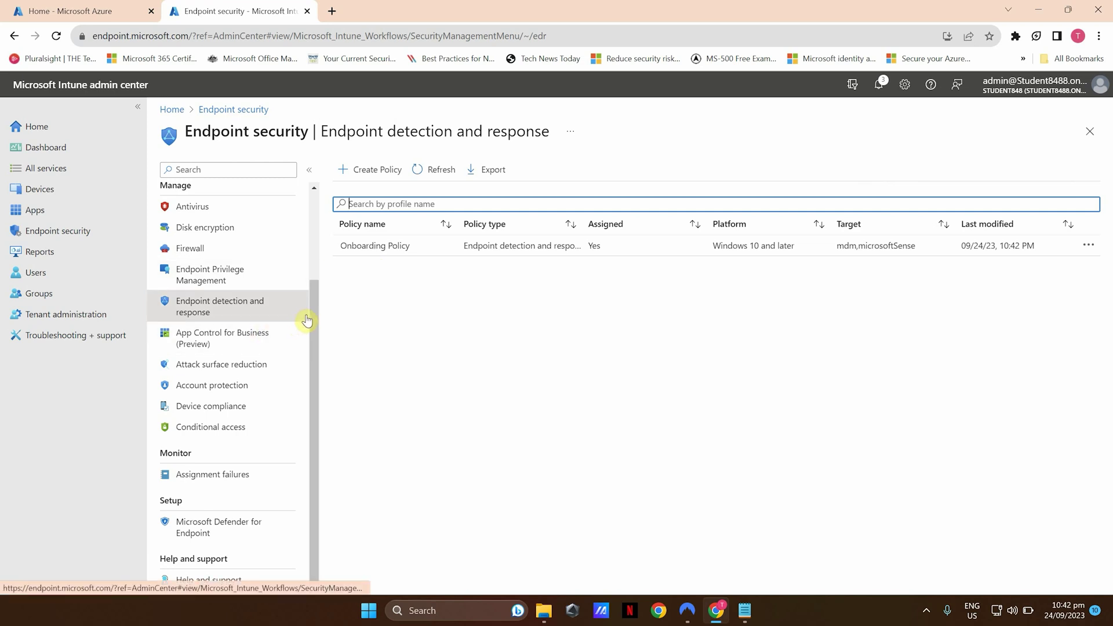
{"action": "scroll", "coordinate": [307, 320], "scroll_direction": "up", "scroll_amount": 2}
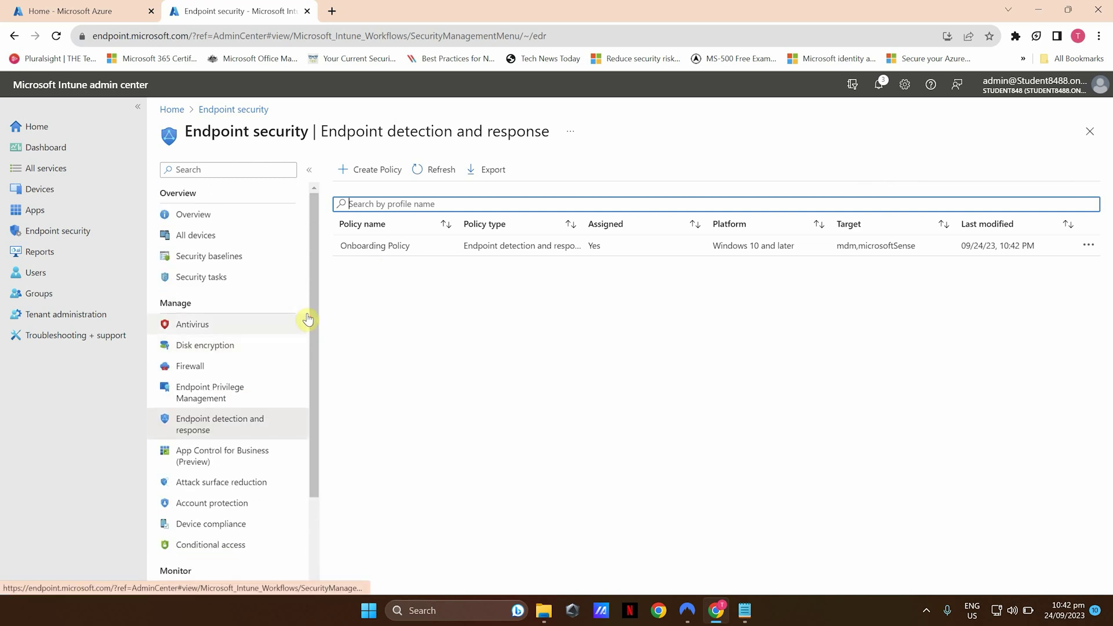
{"action": "scroll", "coordinate": [307, 321], "scroll_direction": "down", "scroll_amount": 2}
{"action": "left_click", "coordinate": [196, 530]}
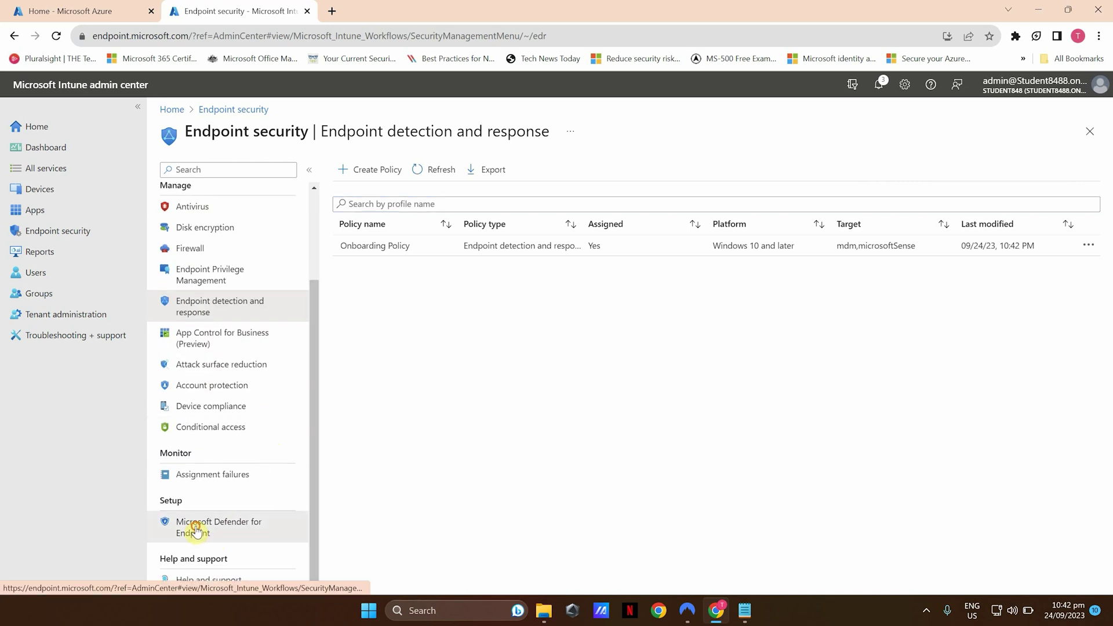
{"action": "scroll", "coordinate": [516, 360], "scroll_direction": "down", "scroll_amount": 3}
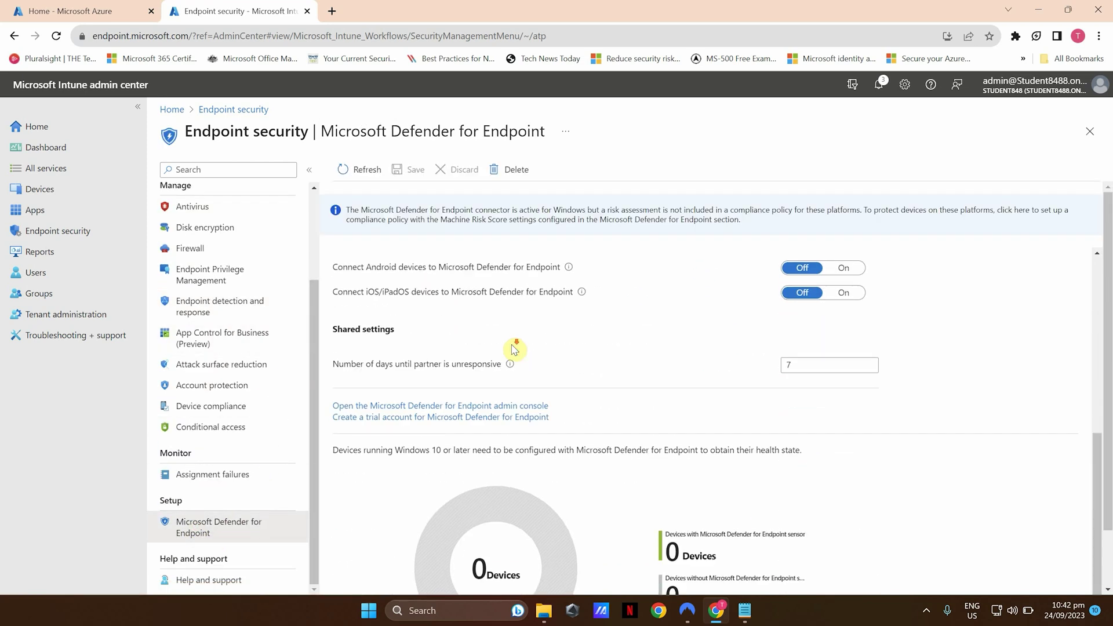
{"action": "scroll", "coordinate": [513, 350], "scroll_direction": "down", "scroll_amount": 1}
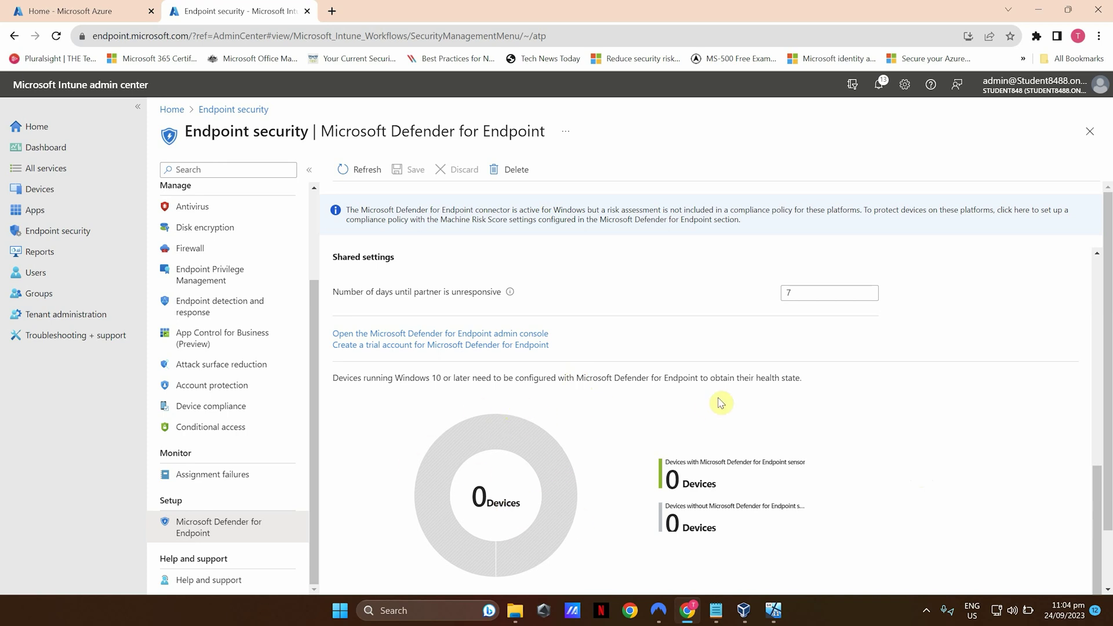
{"action": "left_click_drag", "start_coordinate": [799, 378], "coordinate": [753, 378]}
{"action": "left_click", "coordinate": [771, 423]}
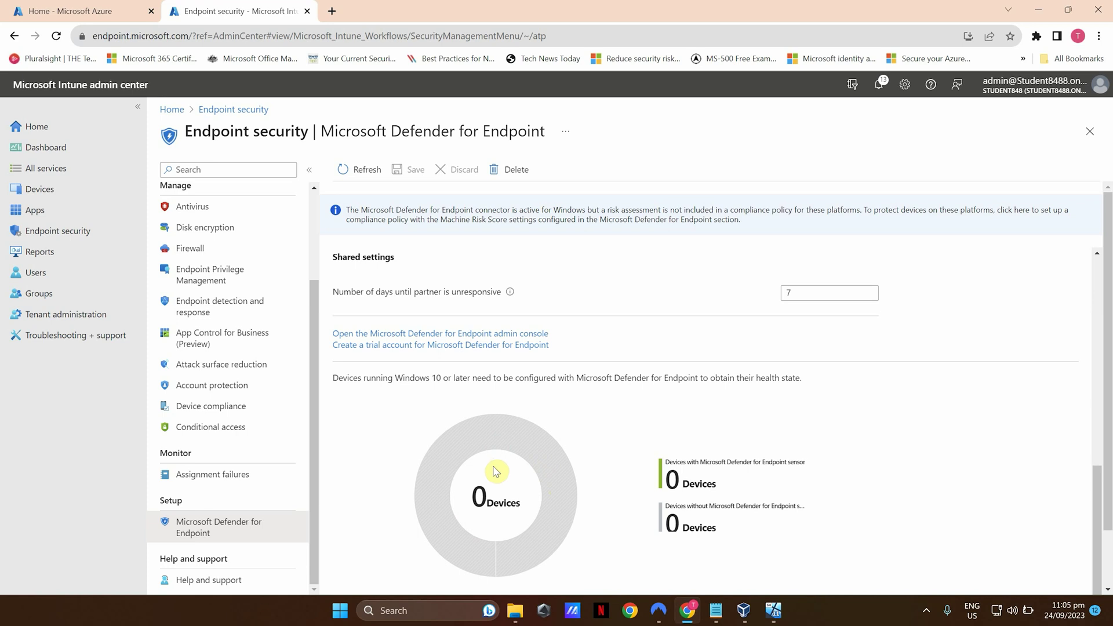
{"action": "left_click", "coordinate": [212, 312]}
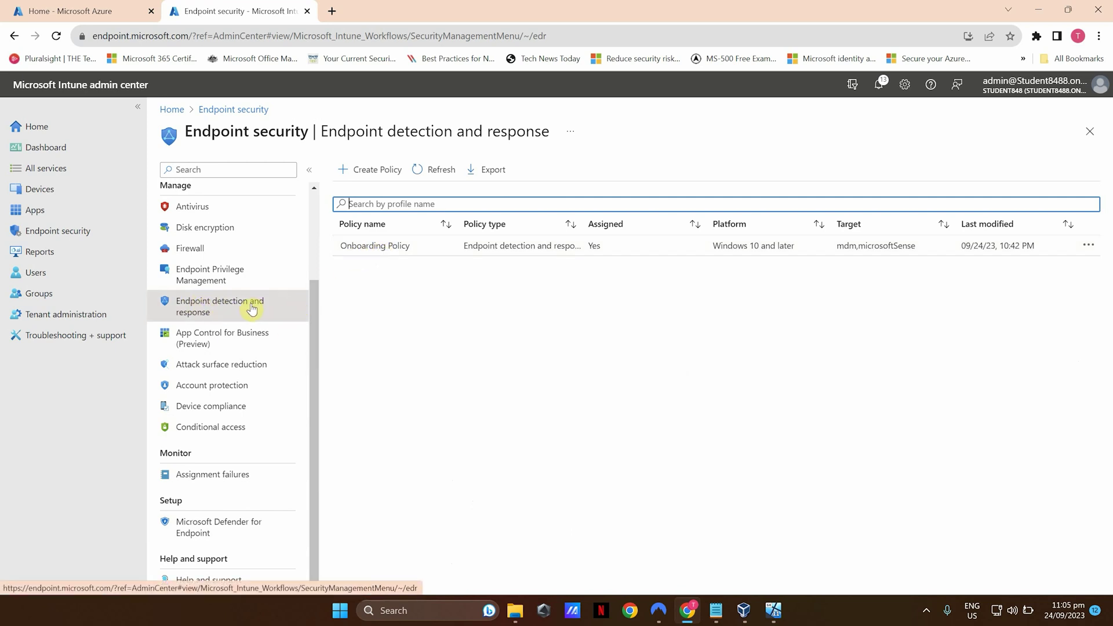
{"action": "left_click", "coordinate": [392, 248]}
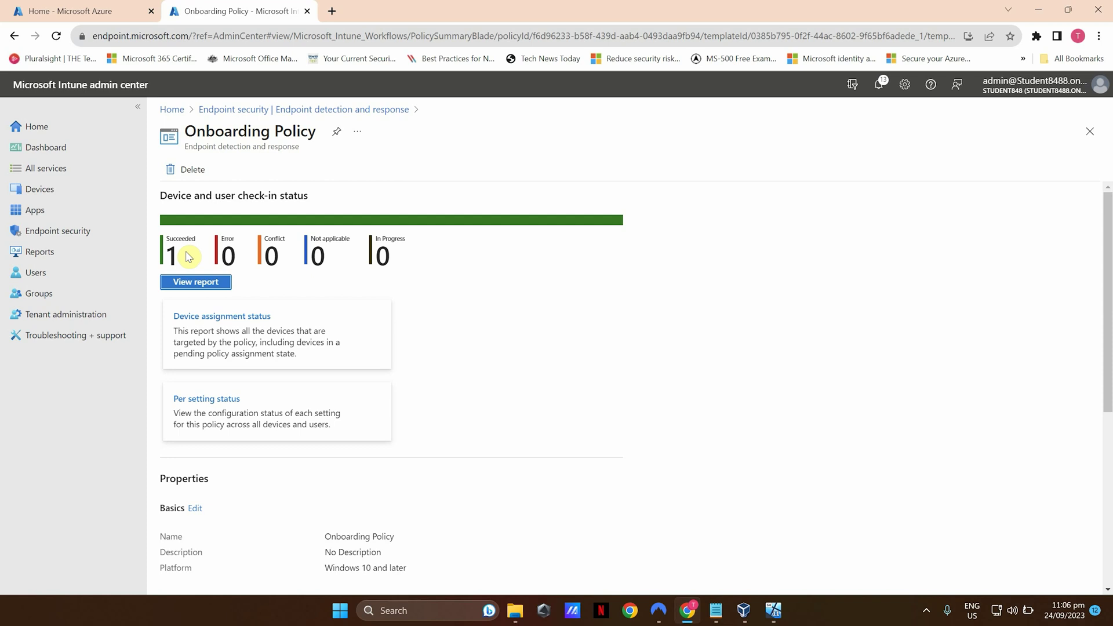
Start a new device compliance policy for the platform Windows 10 and later
{"action": "left_click", "coordinate": [58, 191]}
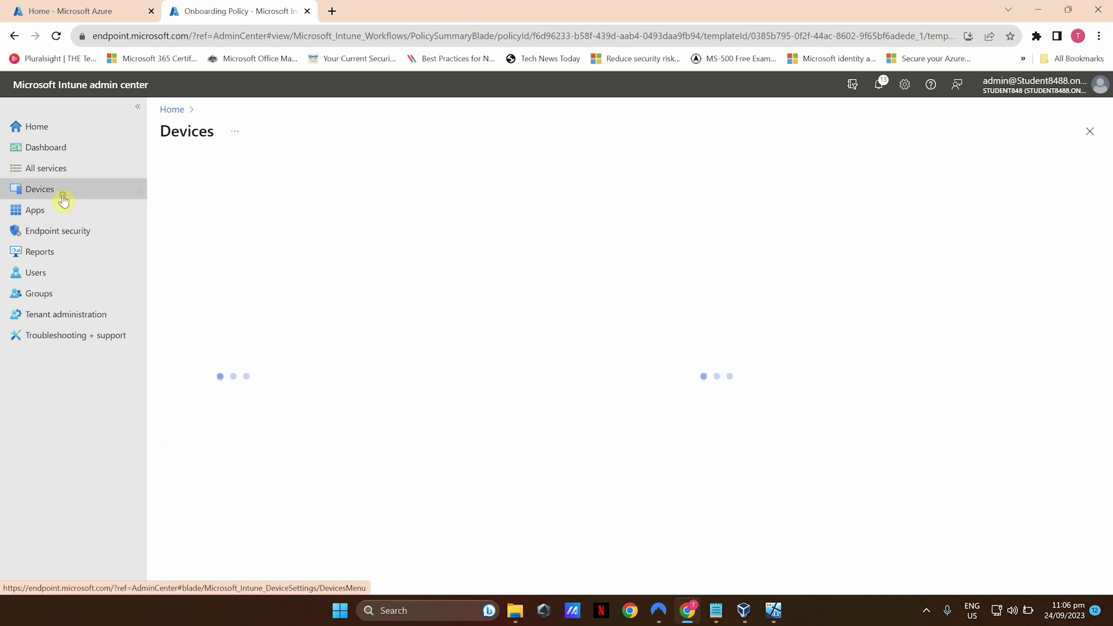
{"action": "scroll", "coordinate": [235, 318], "scroll_direction": "down", "scroll_amount": 2}
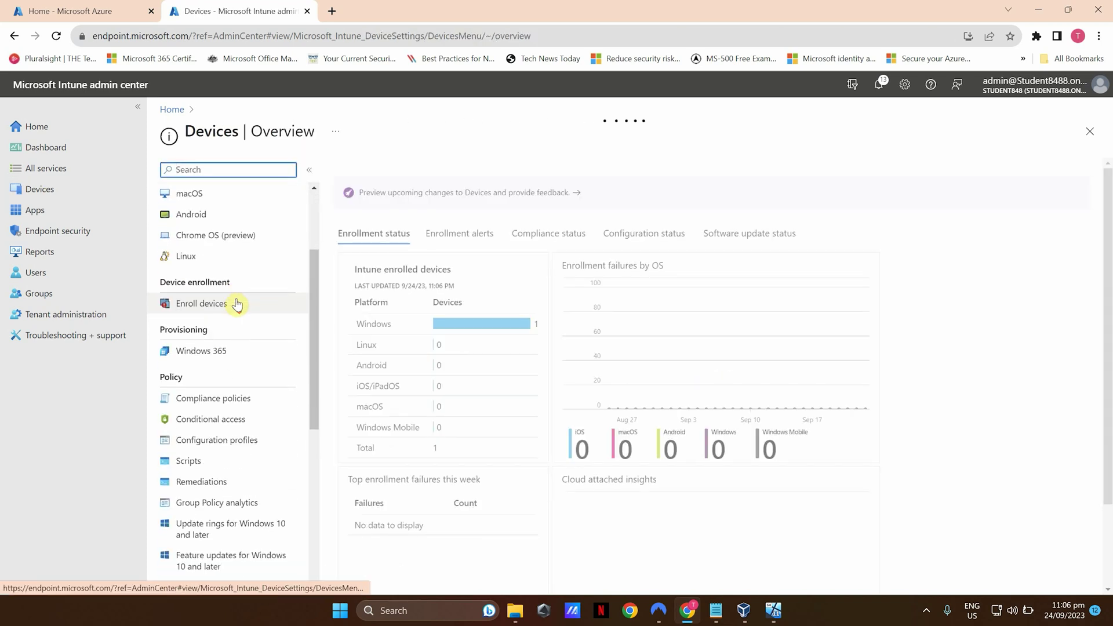
{"action": "left_click", "coordinate": [224, 405]}
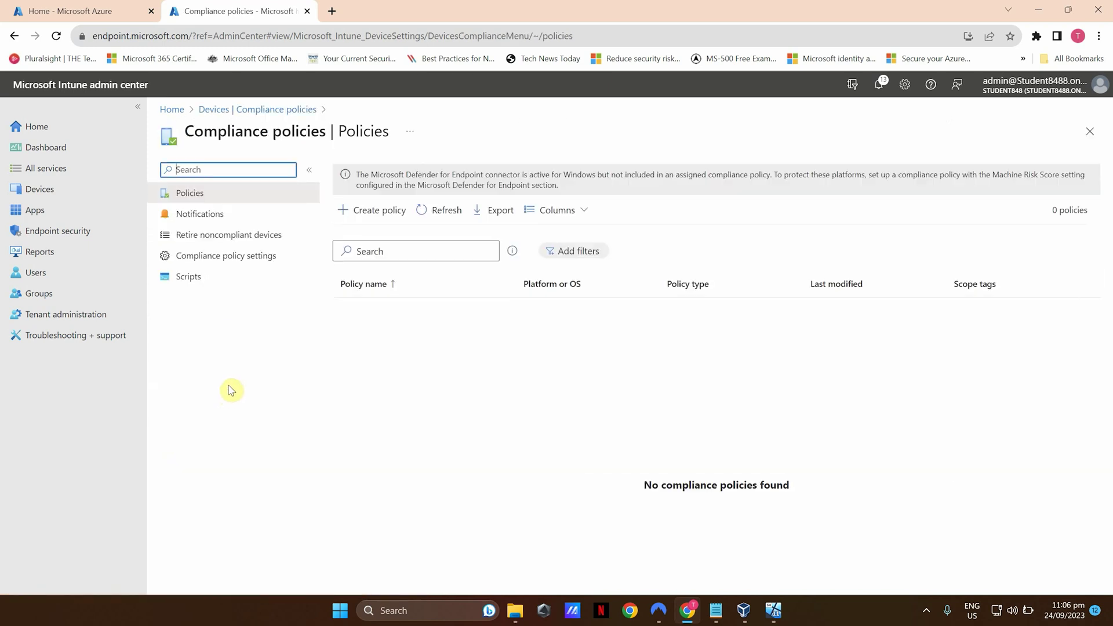
{"action": "left_click", "coordinate": [360, 210]}
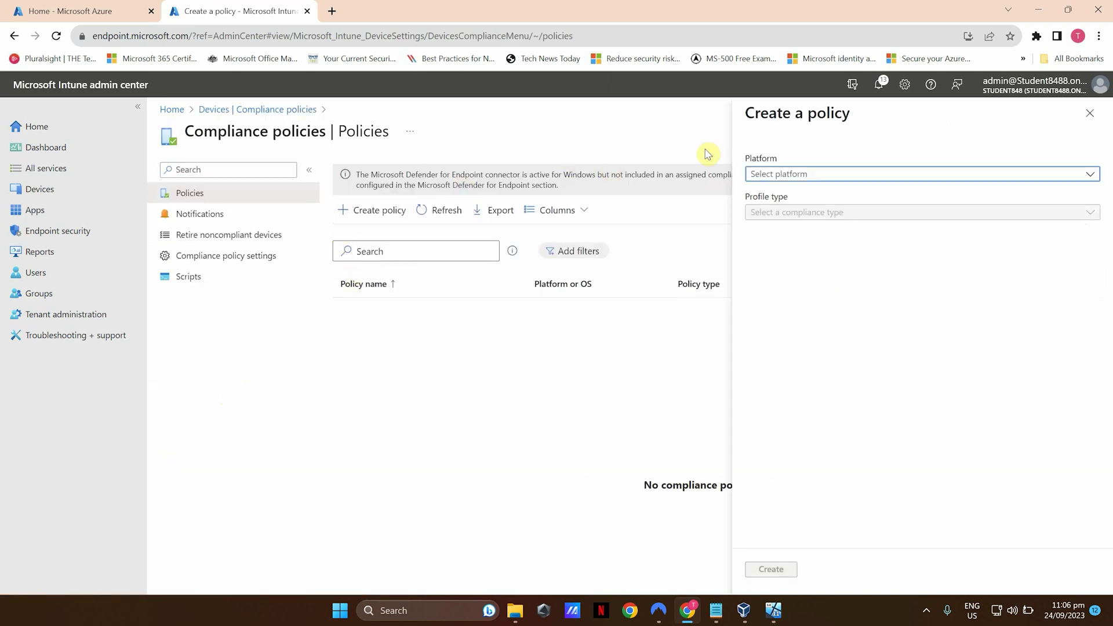
{"action": "left_click", "coordinate": [779, 175]}
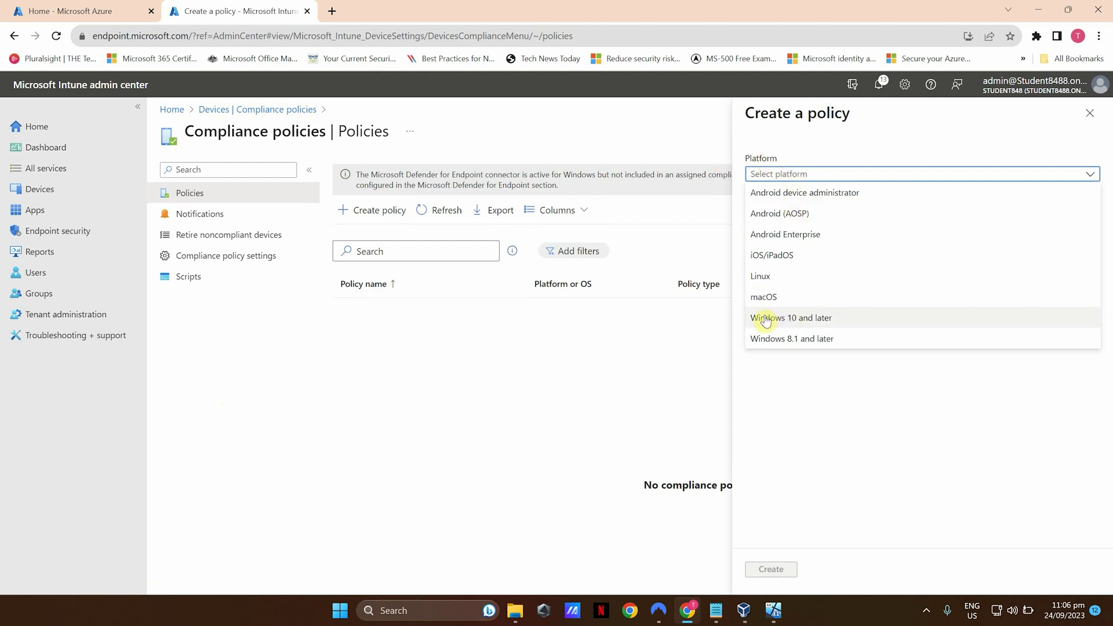
{"action": "left_click", "coordinate": [810, 318]}
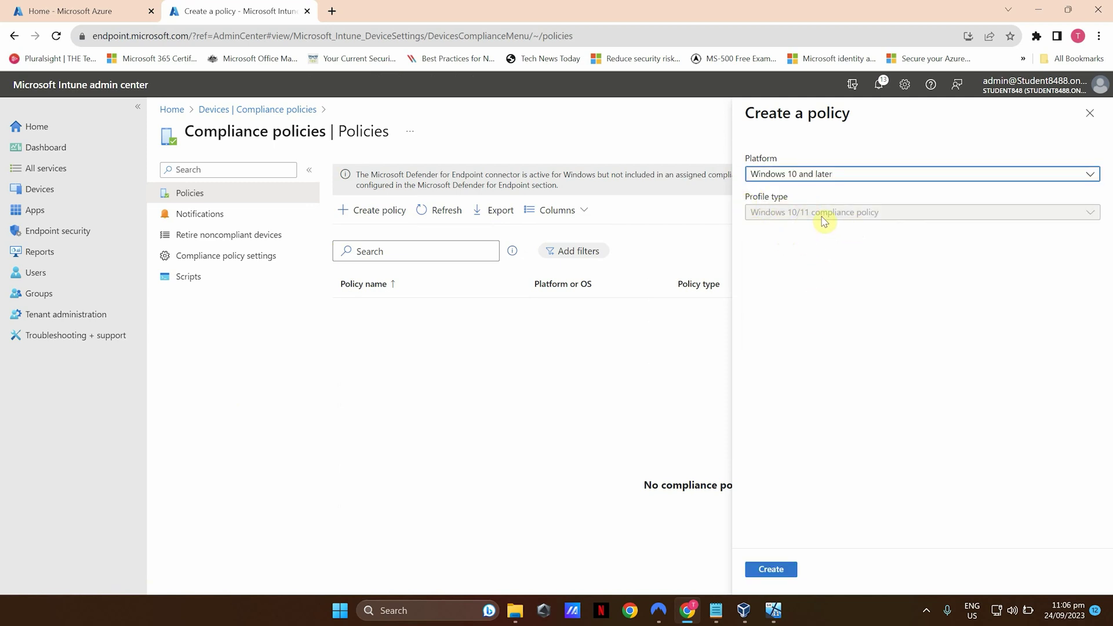
{"action": "left_click", "coordinate": [771, 569]}
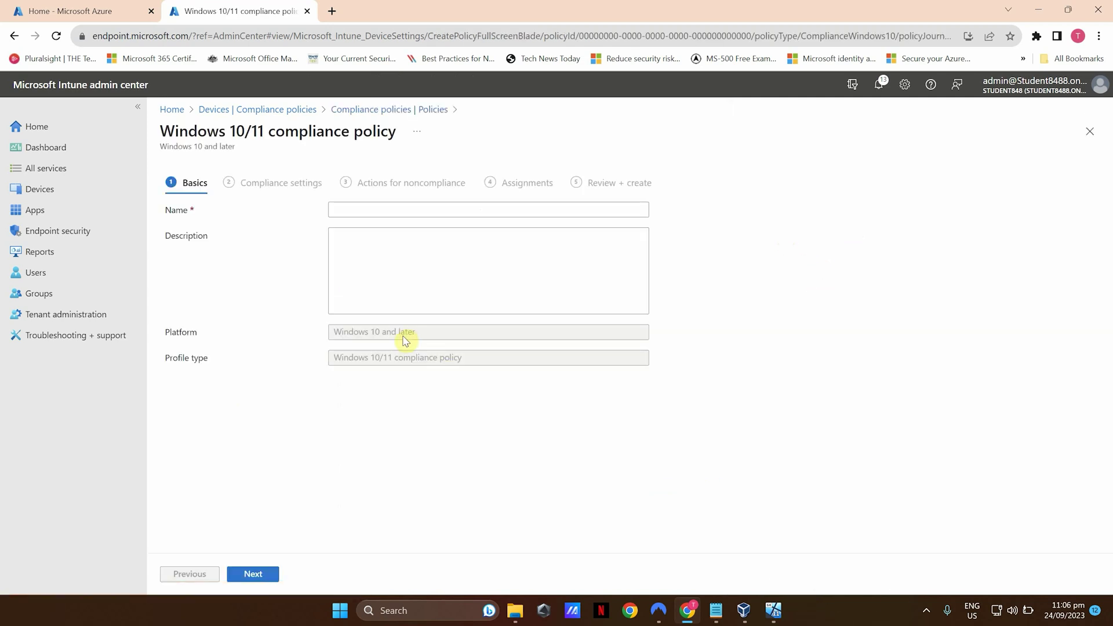
Name the compliance policy "Defender for Endpoint Compliance Policy", leave its description empty, and continue to the compliance settings
{"action": "left_click", "coordinate": [358, 212]}
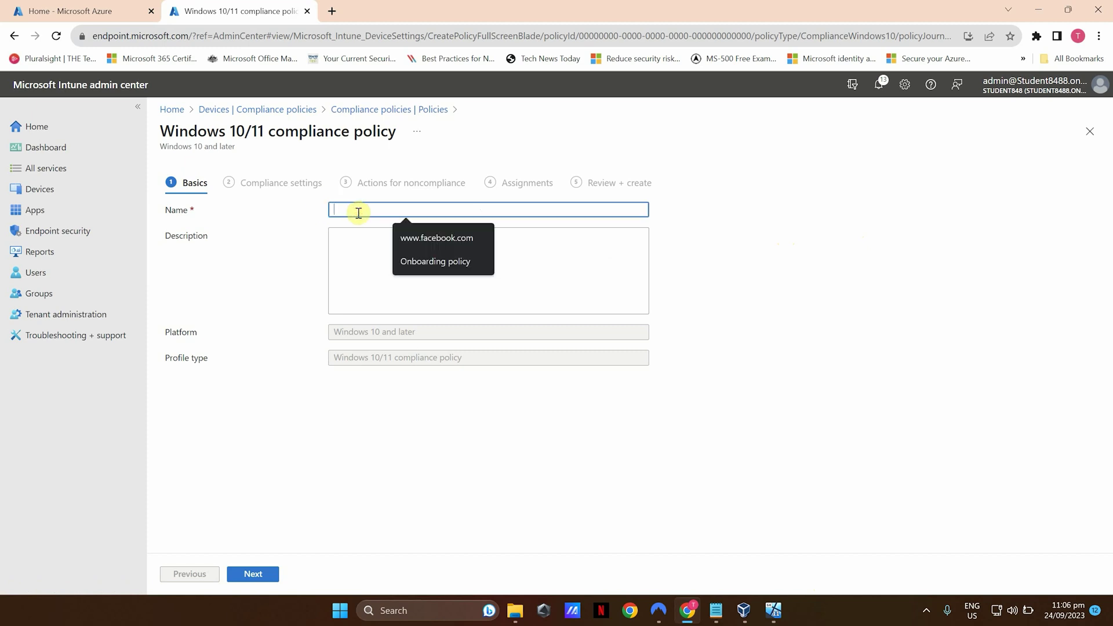
{"action": "type", "text": "Defen"}
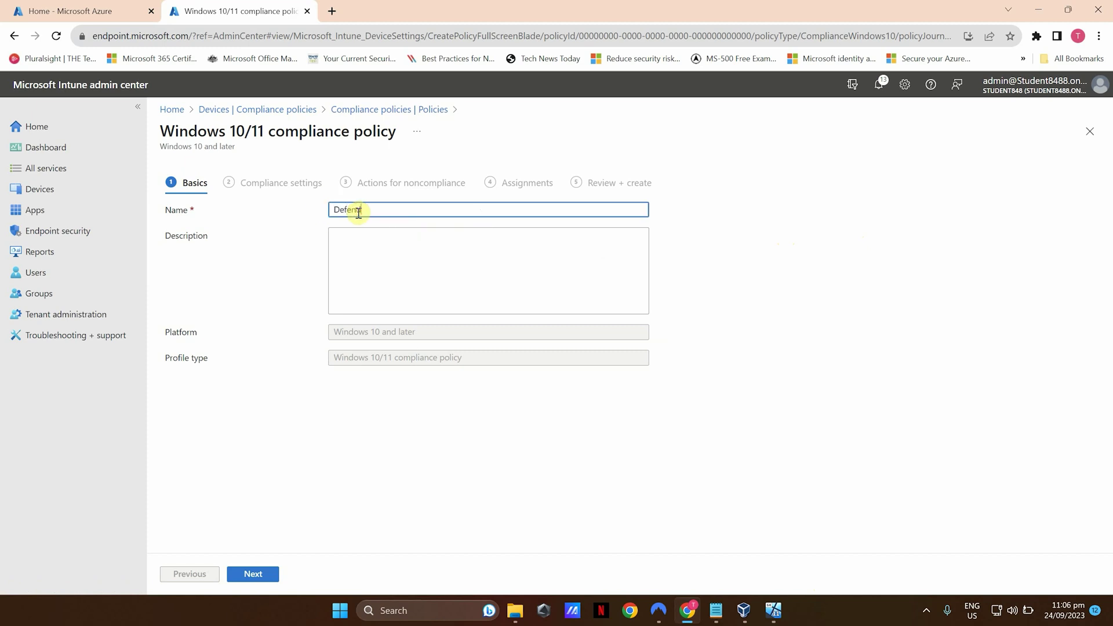
{"action": "type", "text": "der for Endpoint Compliance Policy"}
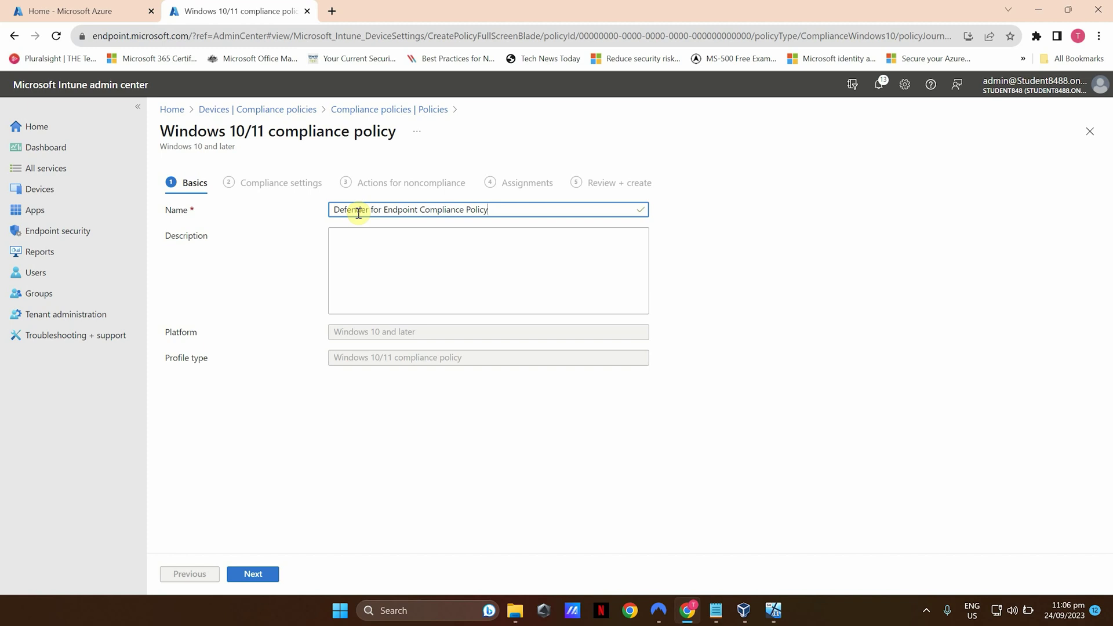
{"action": "left_click", "coordinate": [491, 252]}
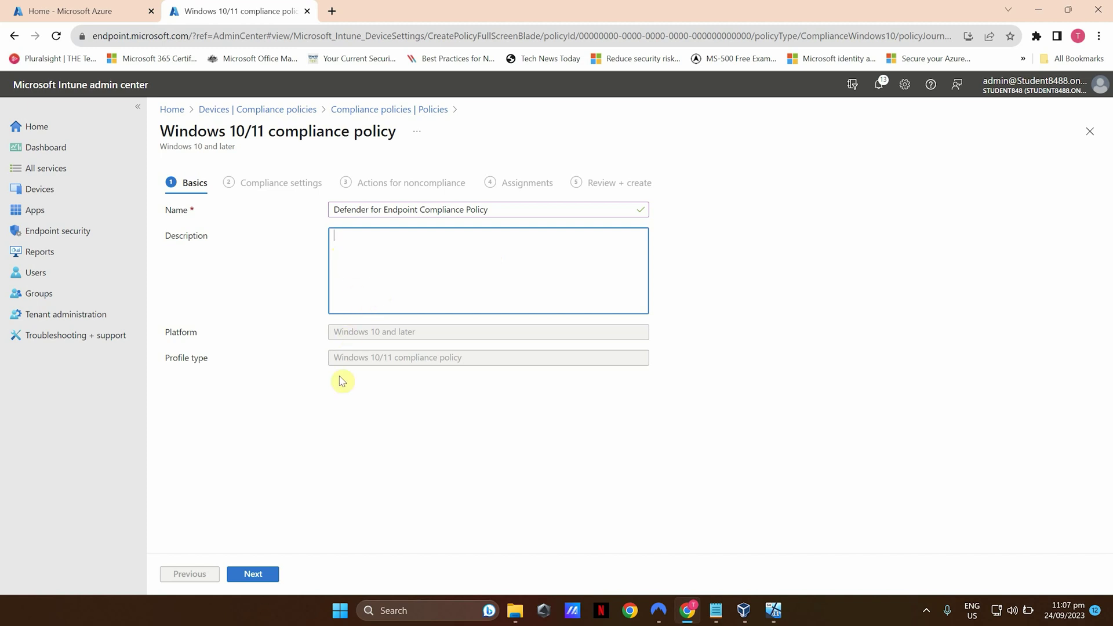
{"action": "left_click", "coordinate": [264, 580]}
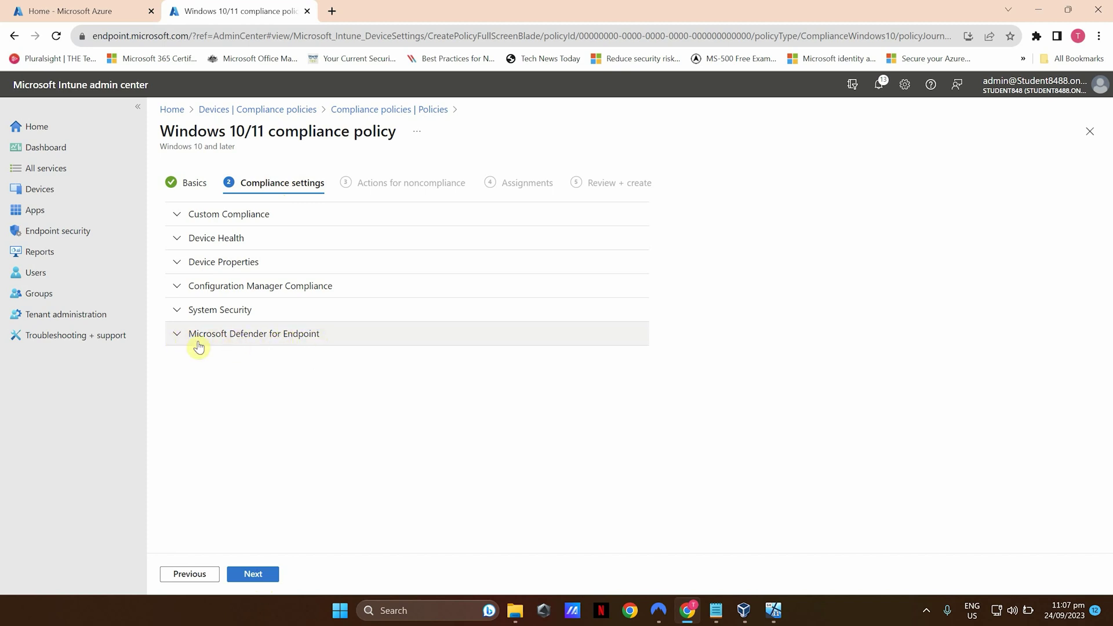
Under the Microsoft Defender for Endpoint compliance settings, require devices to be at or under the machine risk score Clear
{"action": "left_click", "coordinate": [177, 339]}
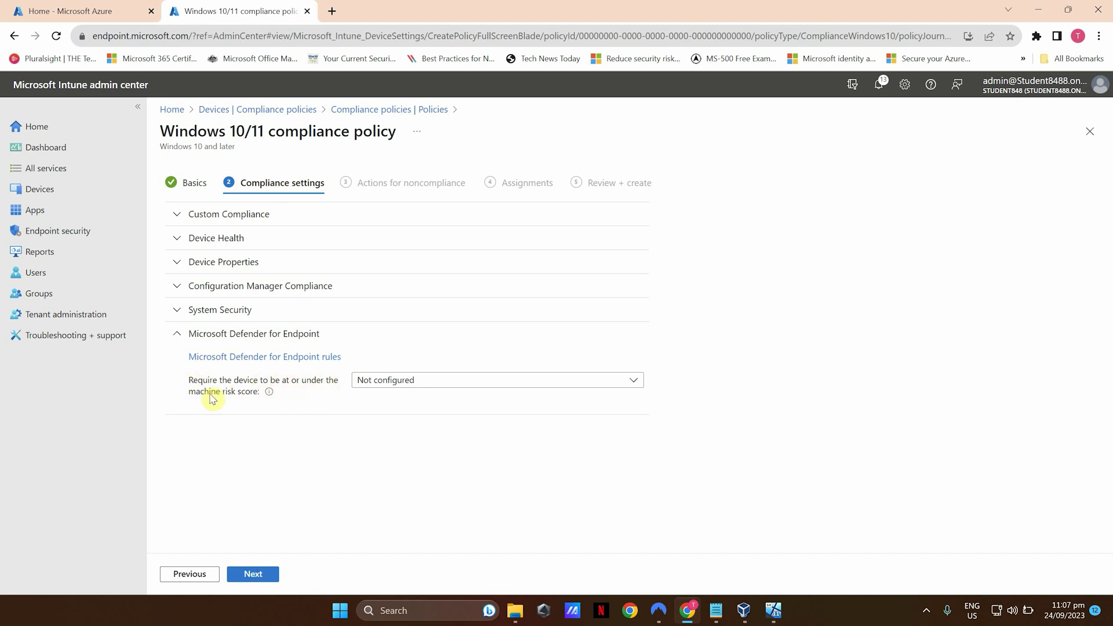
{"action": "mouse_move", "coordinate": [269, 391]}
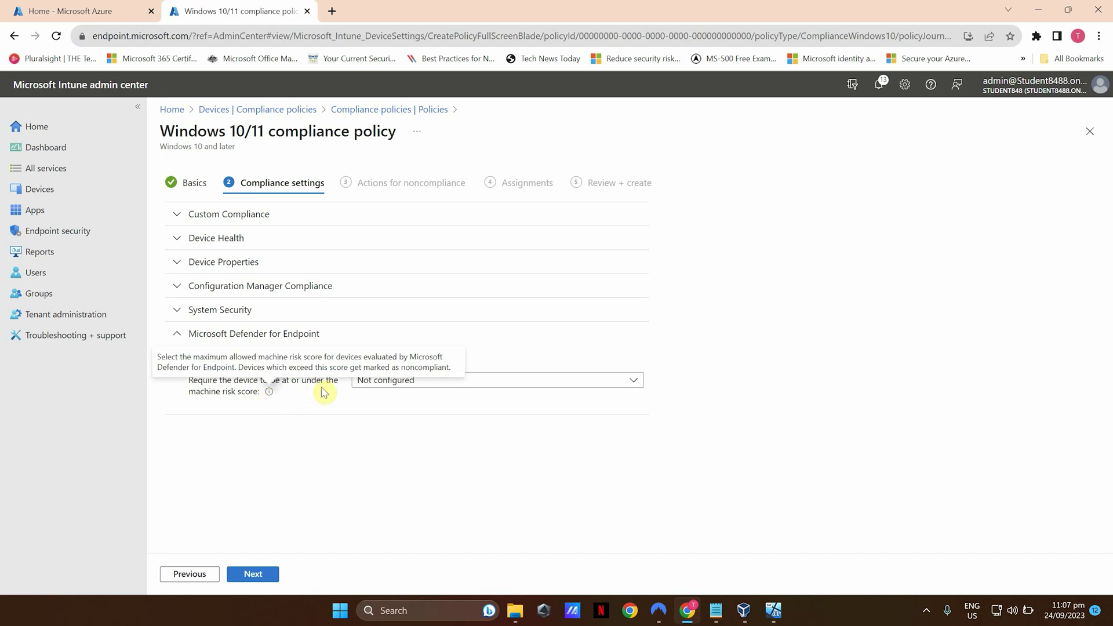
{"action": "left_click", "coordinate": [371, 380]}
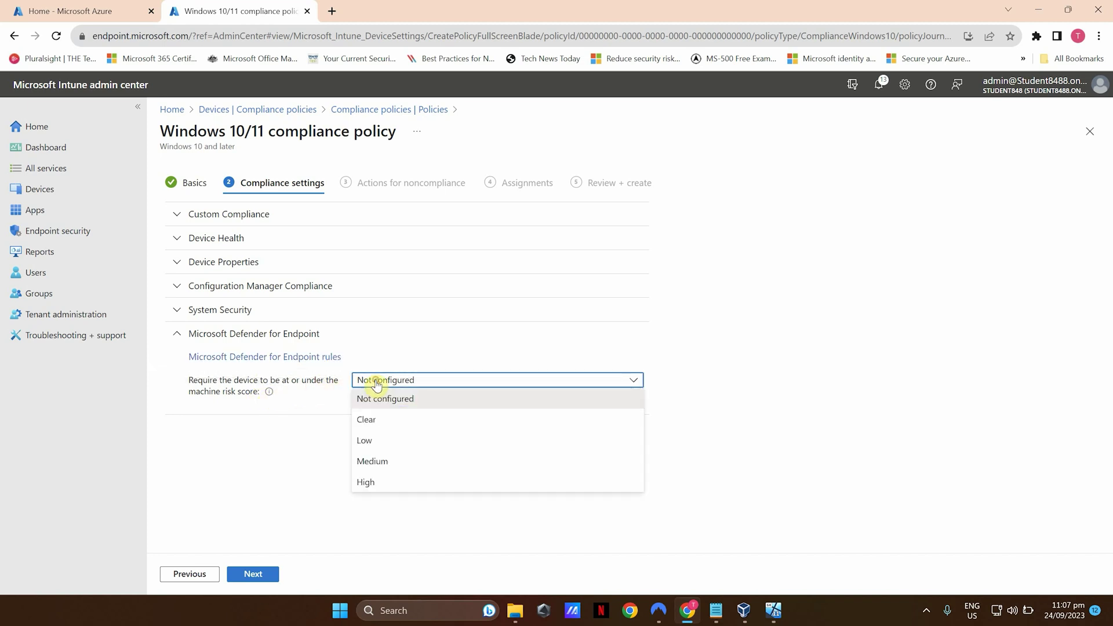
{"action": "left_click", "coordinate": [384, 421]}
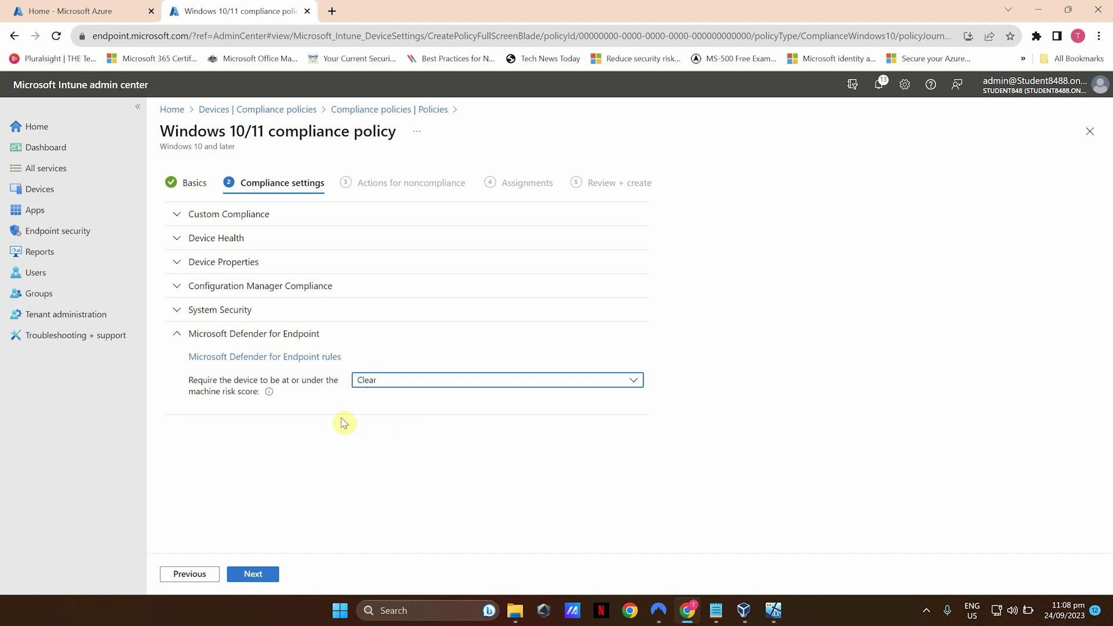
{"action": "left_click", "coordinate": [258, 577]}
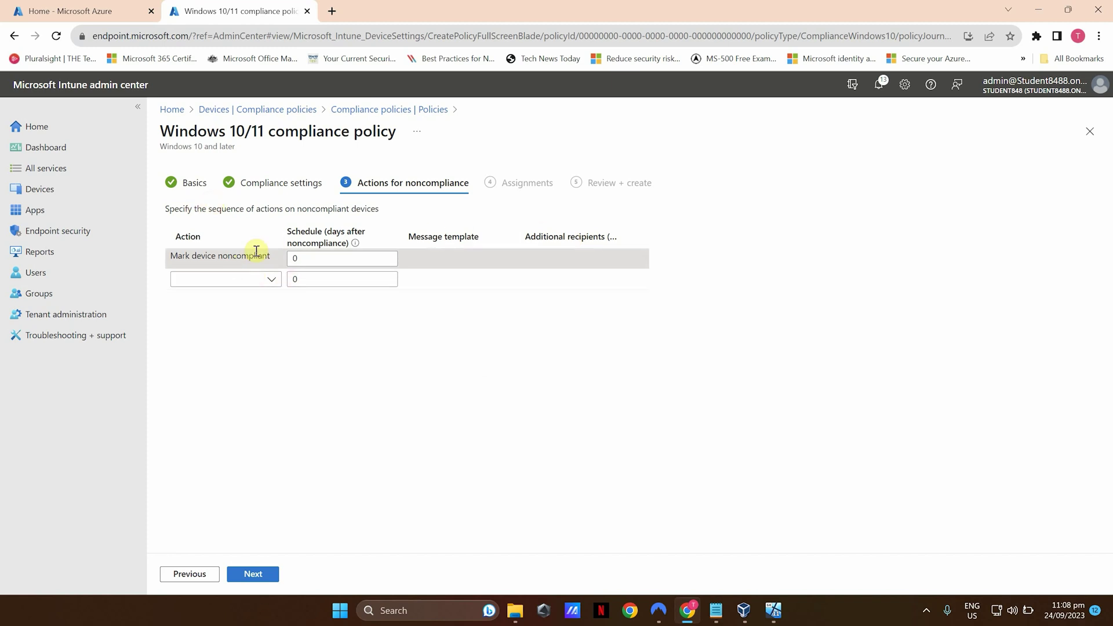
Keep the default noncompliance action, assign the compliance policy to all users, and create it
{"action": "left_click", "coordinate": [265, 574]}
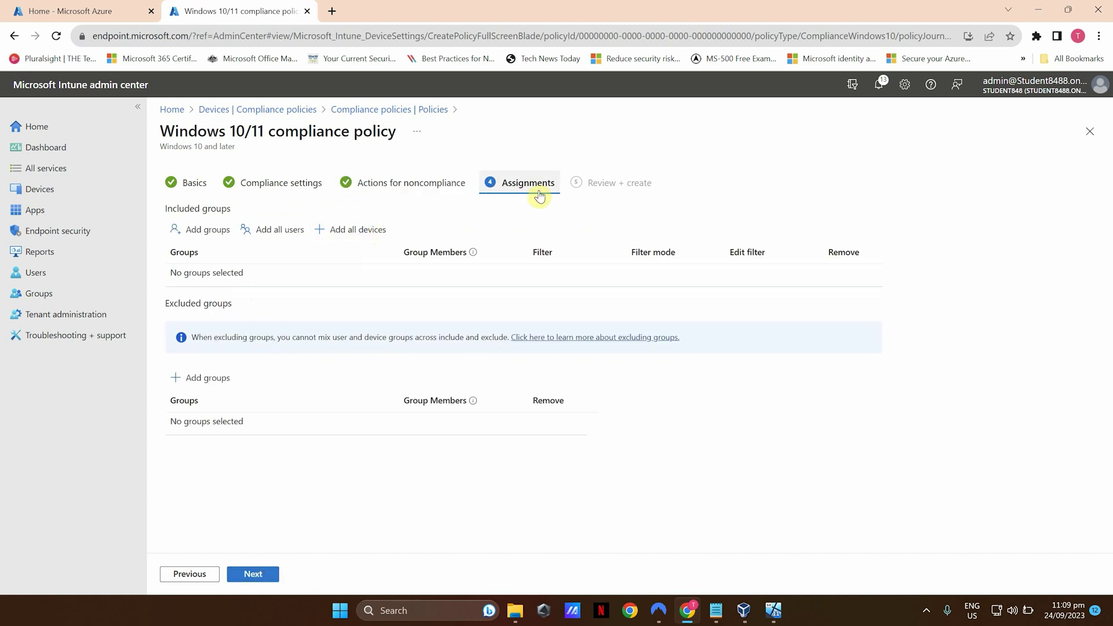
{"action": "left_click", "coordinate": [277, 232]}
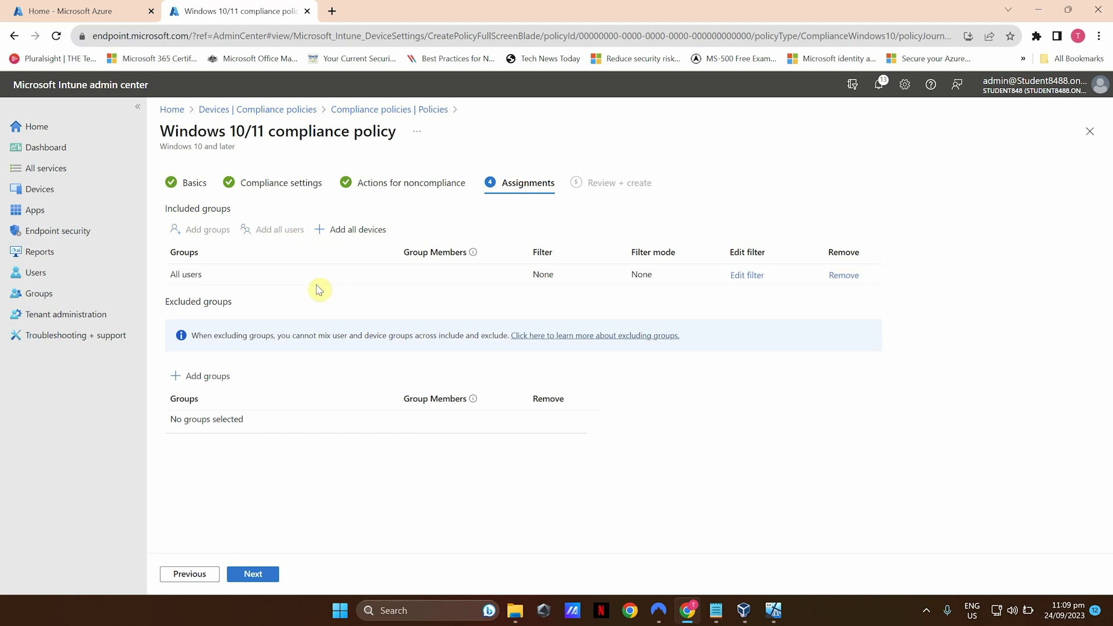
{"action": "left_click", "coordinate": [253, 574]}
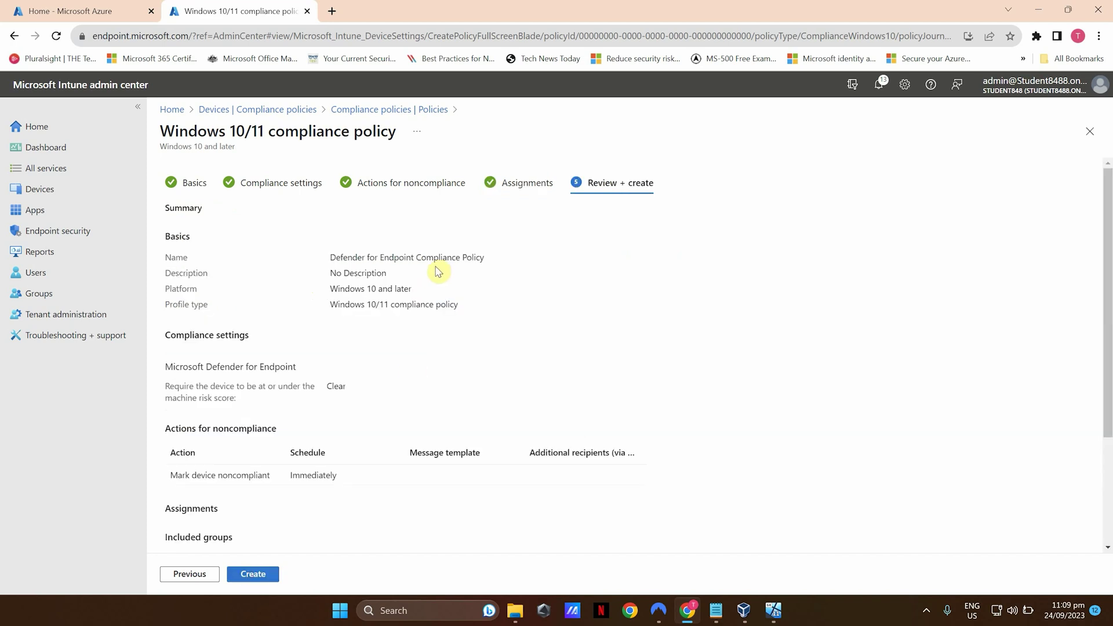
{"action": "left_click", "coordinate": [253, 574]}
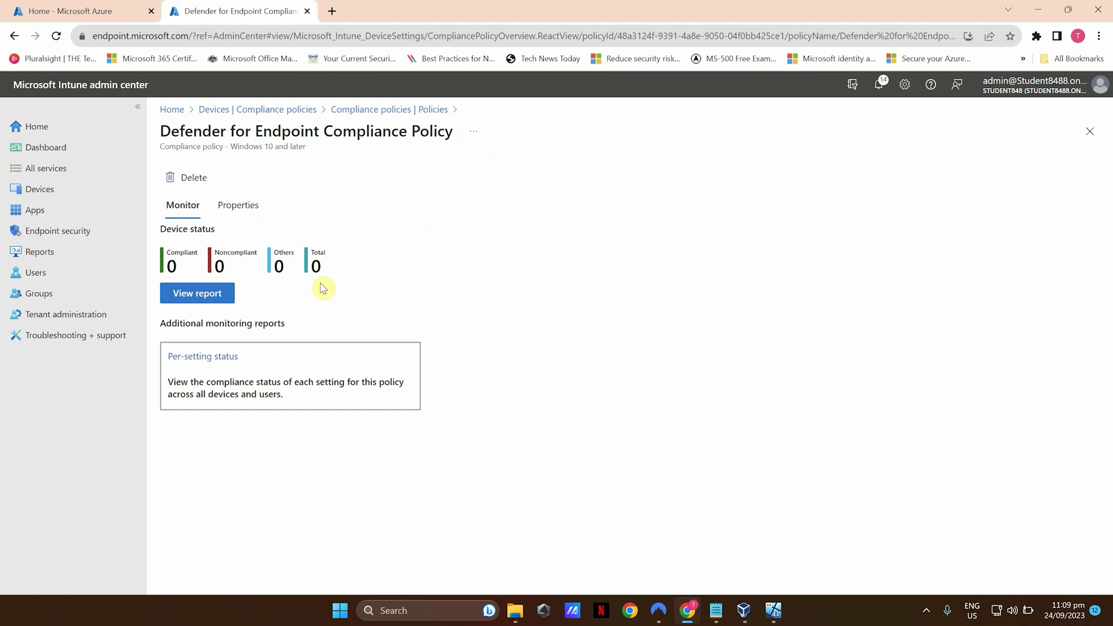
View the device compliance report of the Defender for Endpoint Compliance Policy
{"action": "left_click", "coordinate": [198, 293]}
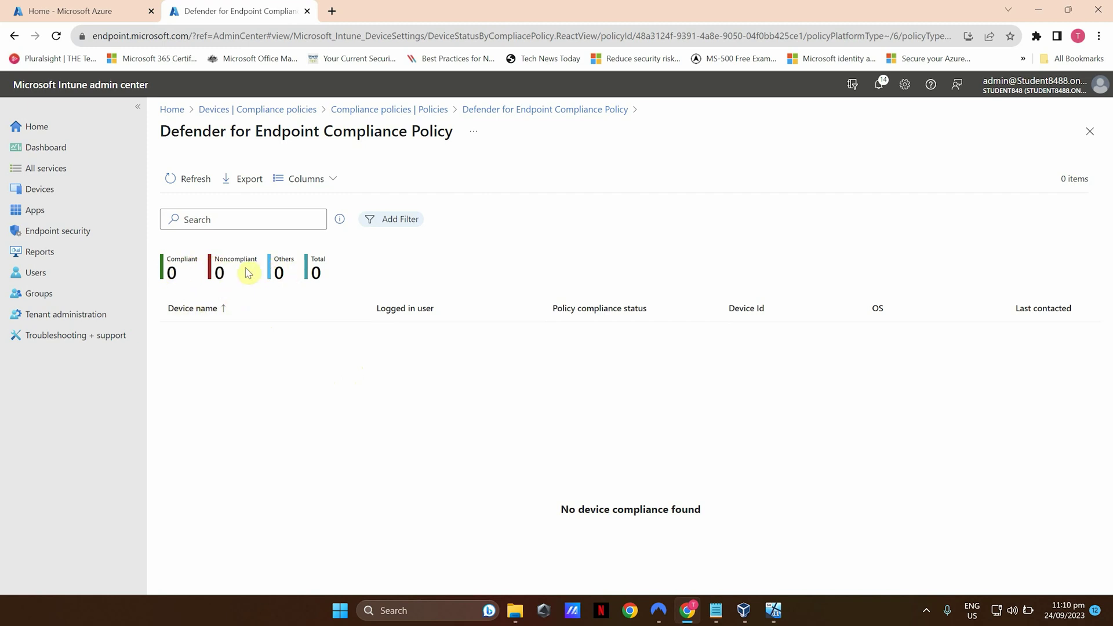
{"action": "left_click", "coordinate": [239, 301]}
{"action": "left_click", "coordinate": [225, 306]}
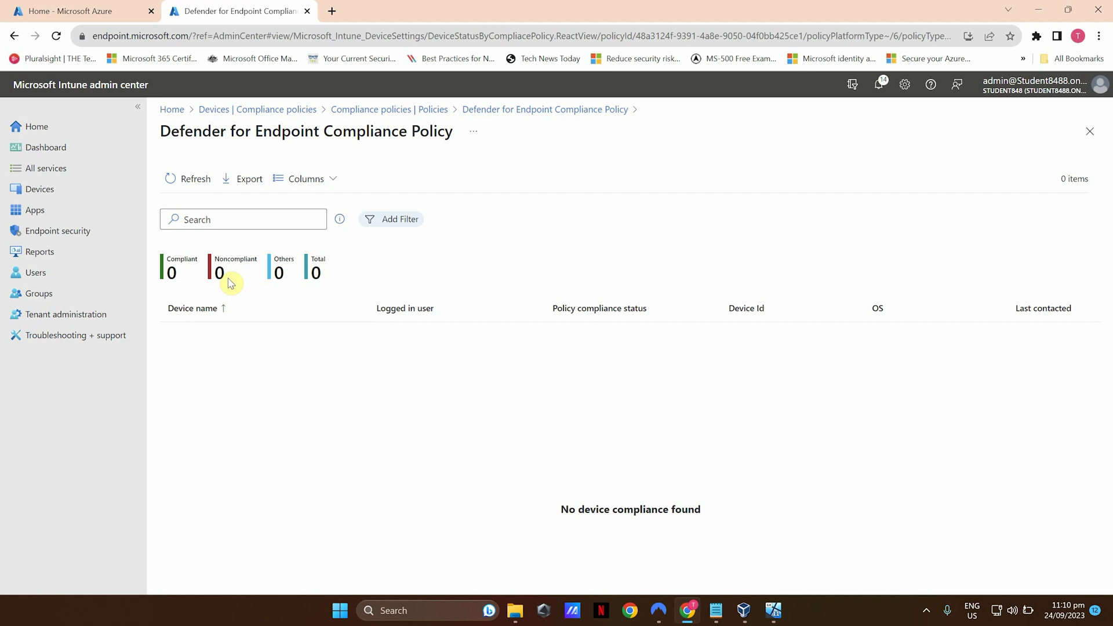
Open the Azure portal in a new browser tab and go to the Conditional Access policies under Microsoft Entra ID security
{"action": "left_click", "coordinate": [331, 11]}
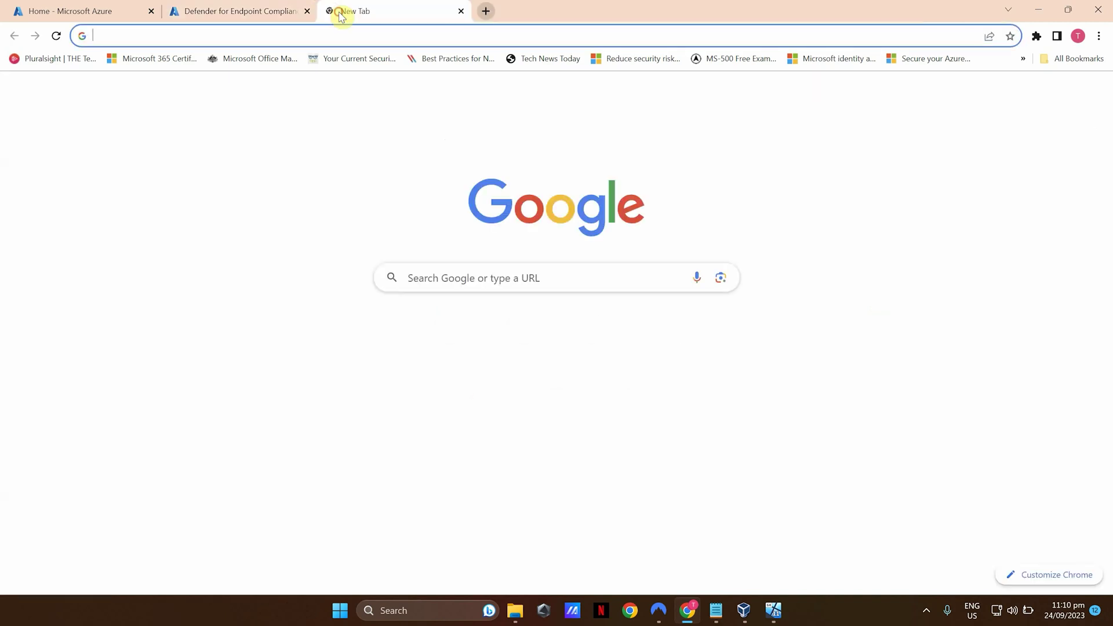
{"action": "type", "text": "por"}
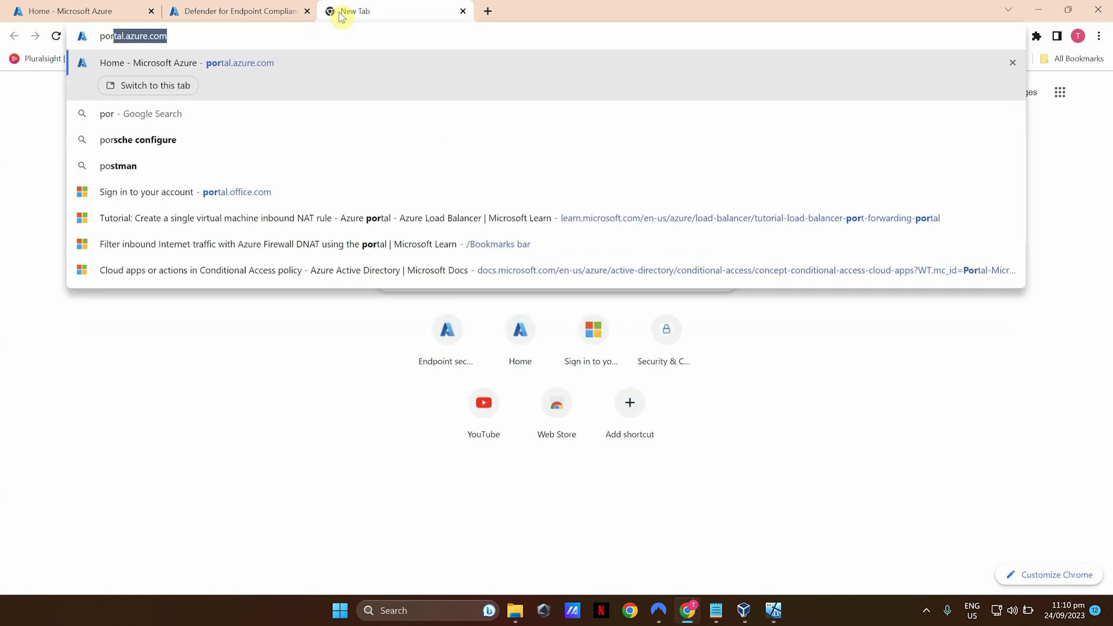
{"action": "key", "text": "Return"}
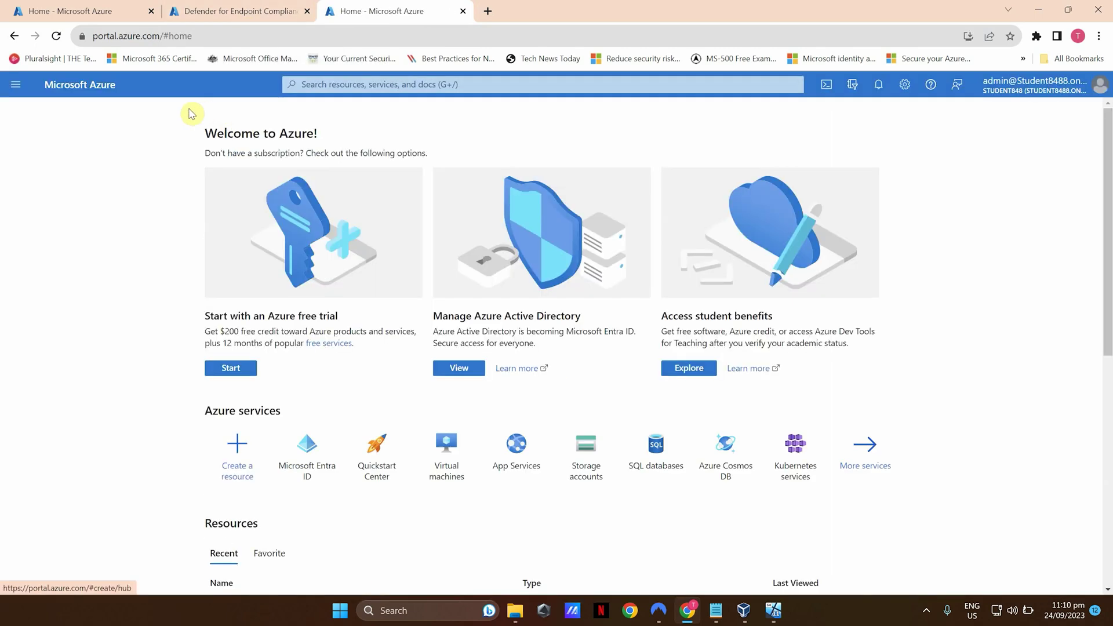
{"action": "left_click", "coordinate": [308, 457]}
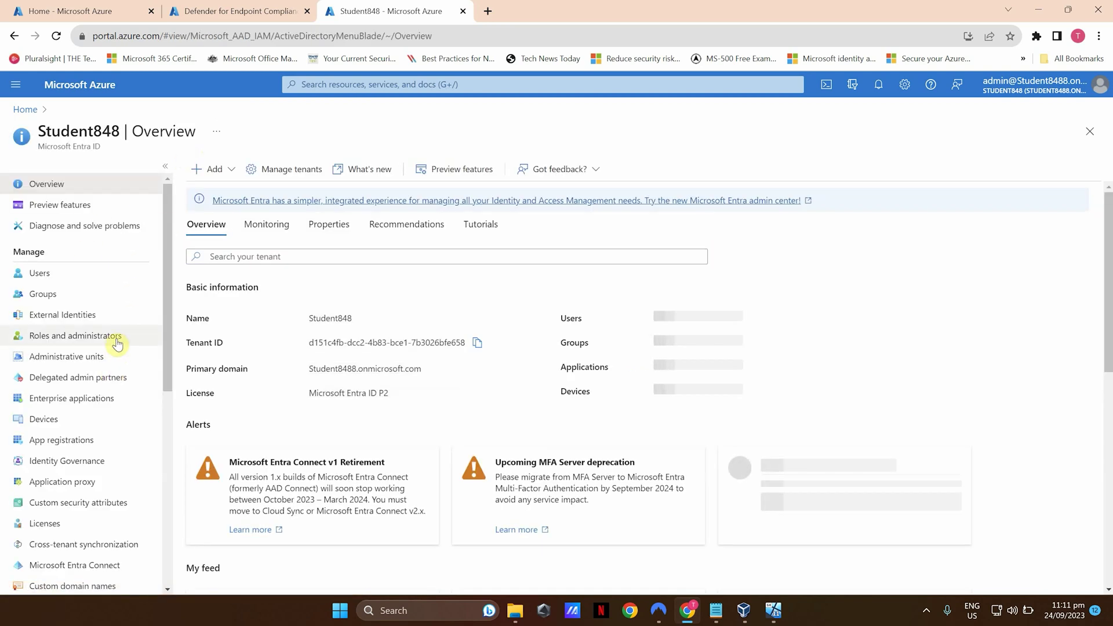
{"action": "scroll", "coordinate": [87, 377], "scroll_direction": "down", "scroll_amount": 5}
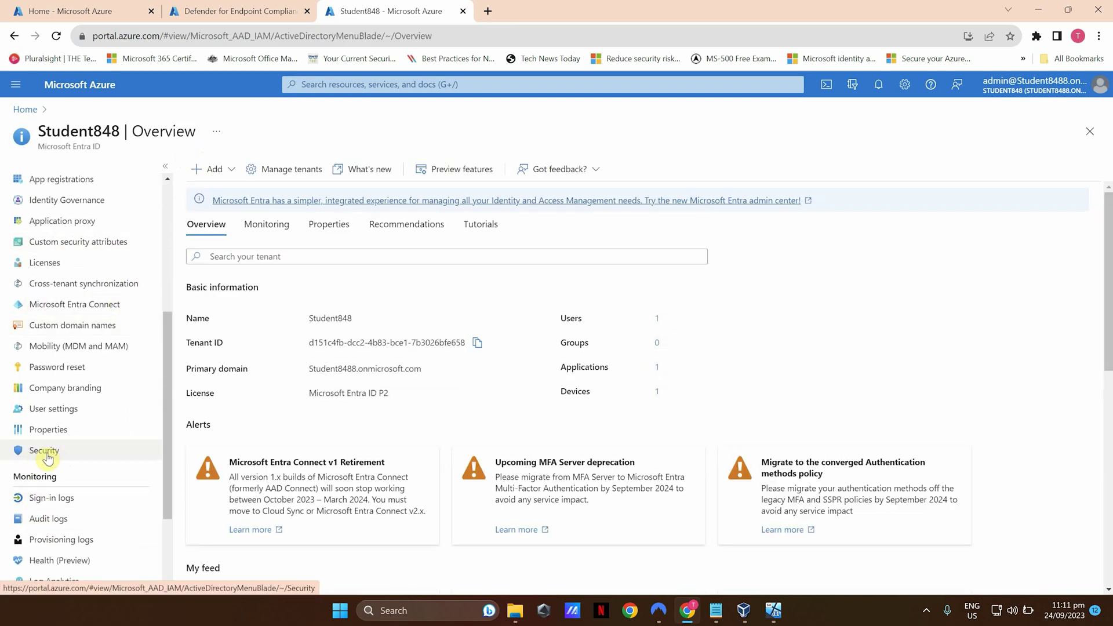
{"action": "left_click", "coordinate": [46, 453]}
{"action": "left_click", "coordinate": [83, 261]}
{"action": "left_click", "coordinate": [60, 207]}
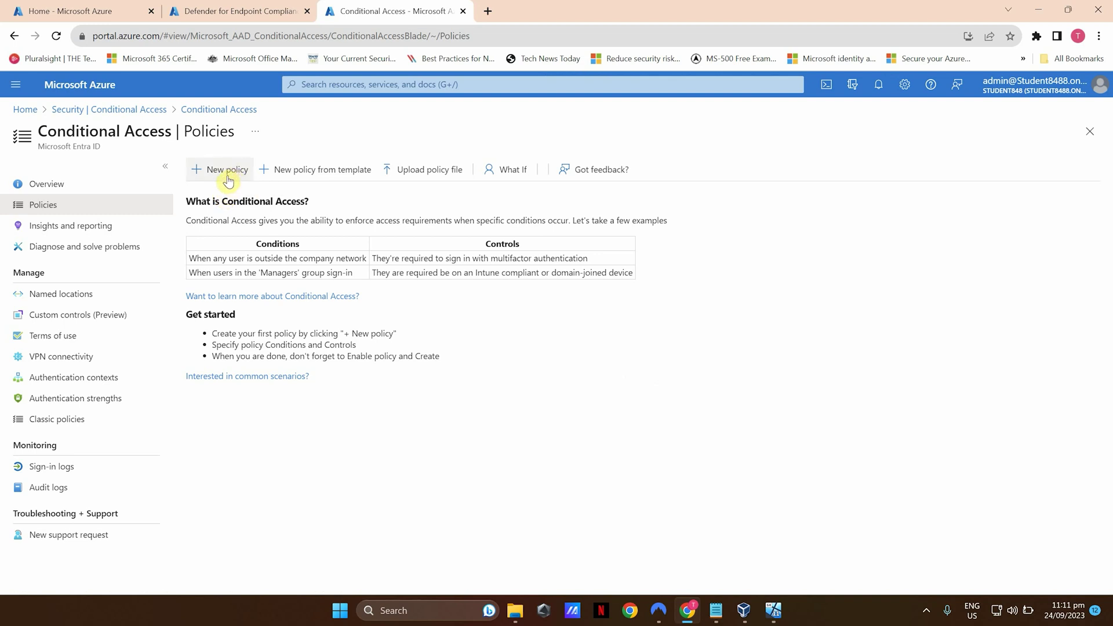
Start a new Conditional Access policy named "Defender for Endpoint Compliance"
{"action": "left_click", "coordinate": [226, 171]}
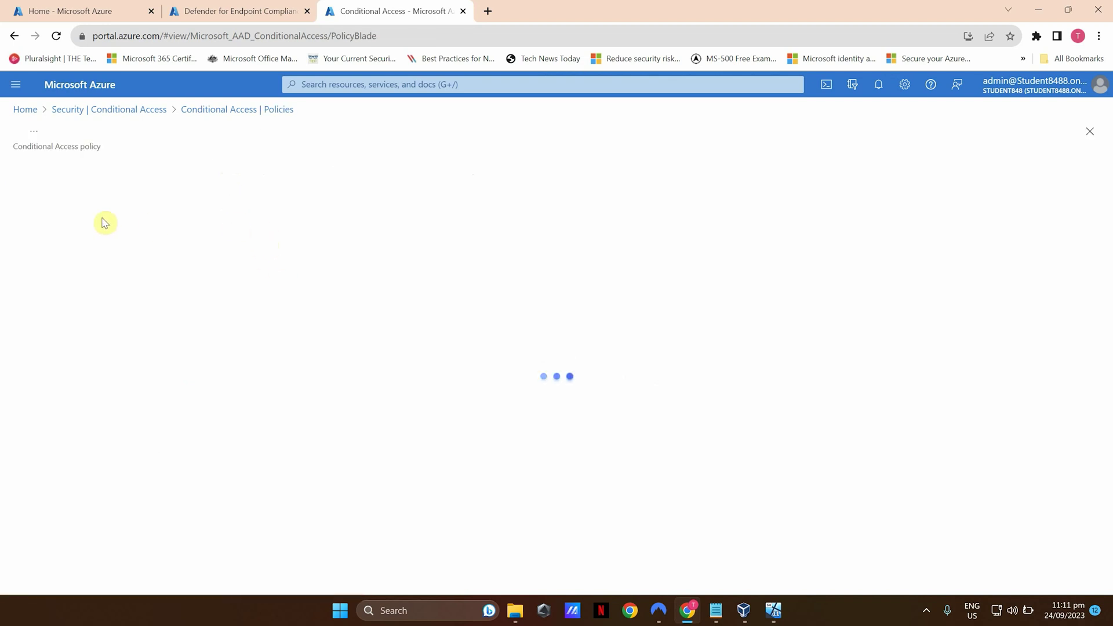
{"action": "left_click", "coordinate": [80, 248]}
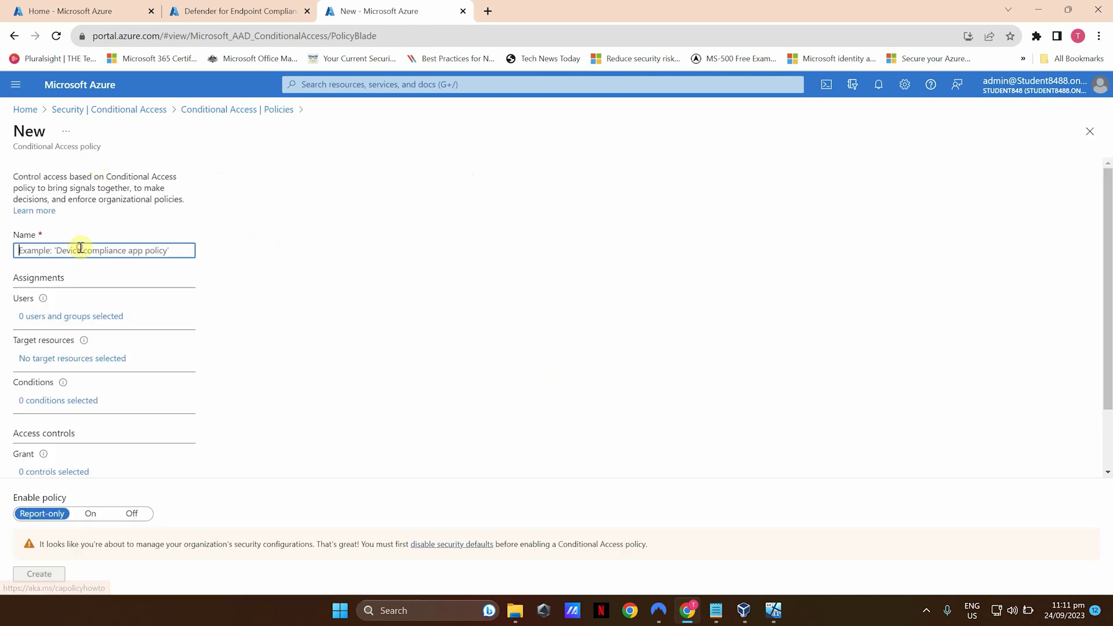
{"action": "type", "text": "Defender "}
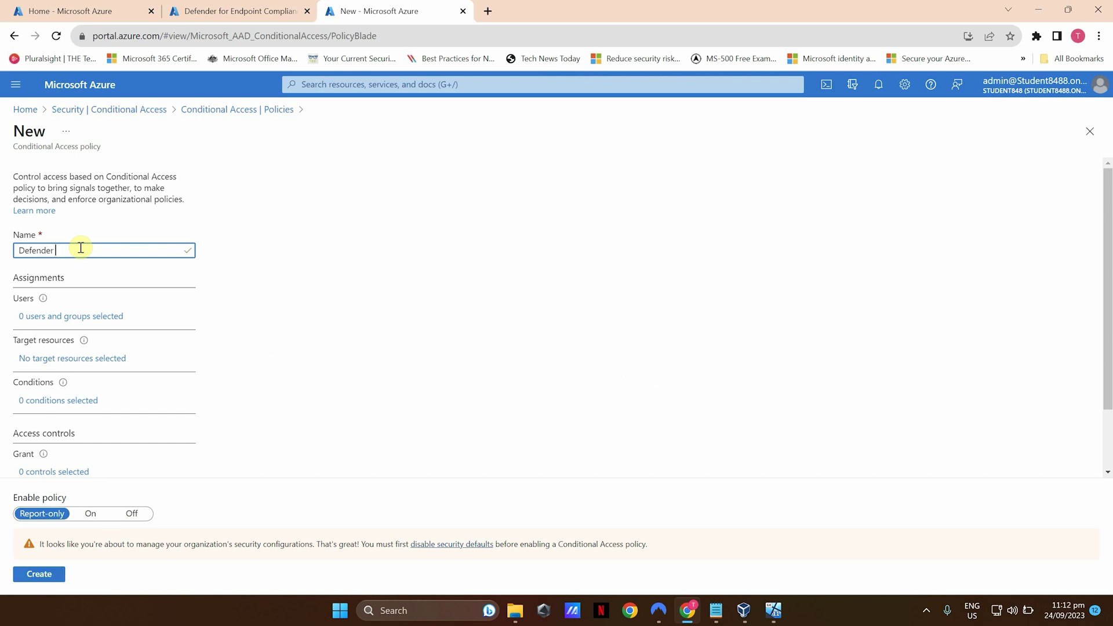
{"action": "type", "text": "for Endpoint Compliance"}
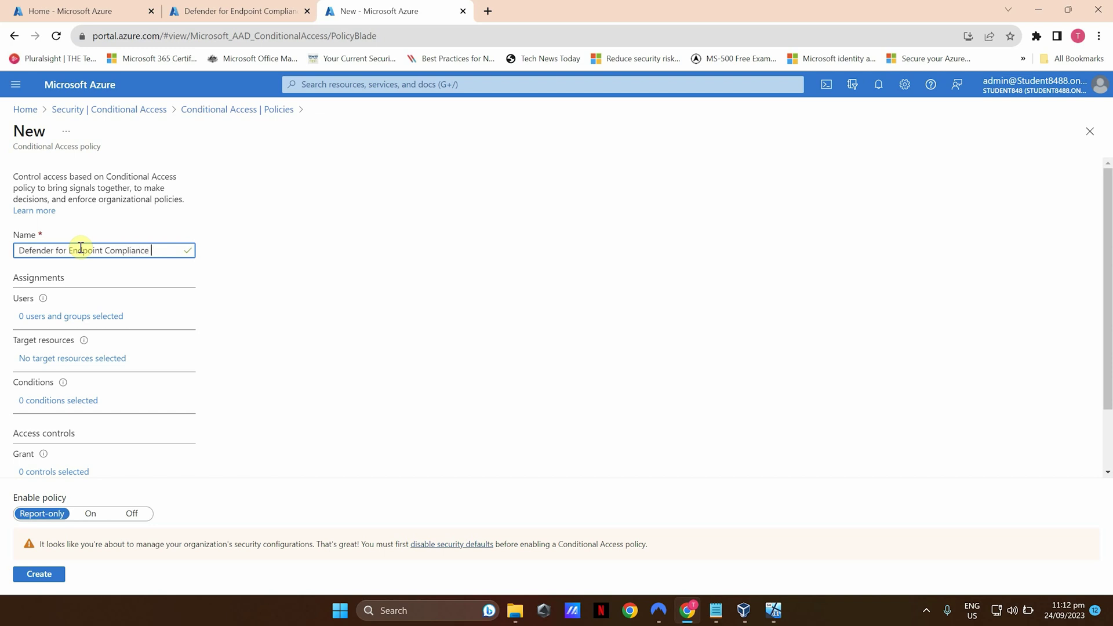
Include all users and all cloud apps in the Conditional Access policy's assignments
{"action": "left_click", "coordinate": [79, 316]}
{"action": "left_click", "coordinate": [246, 282]}
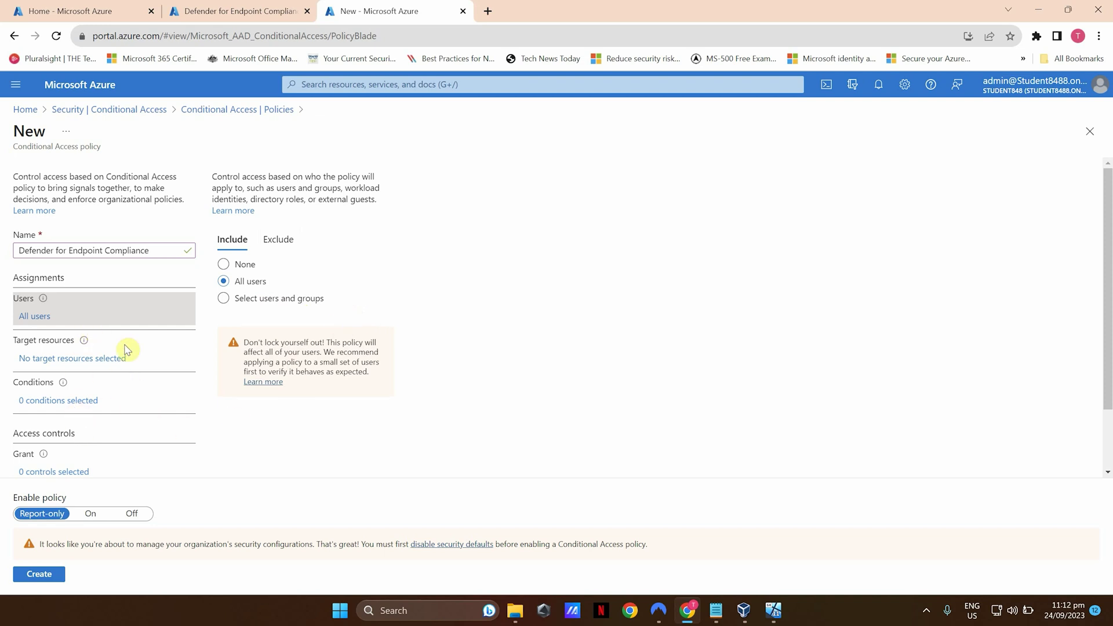
{"action": "left_click", "coordinate": [75, 359]}
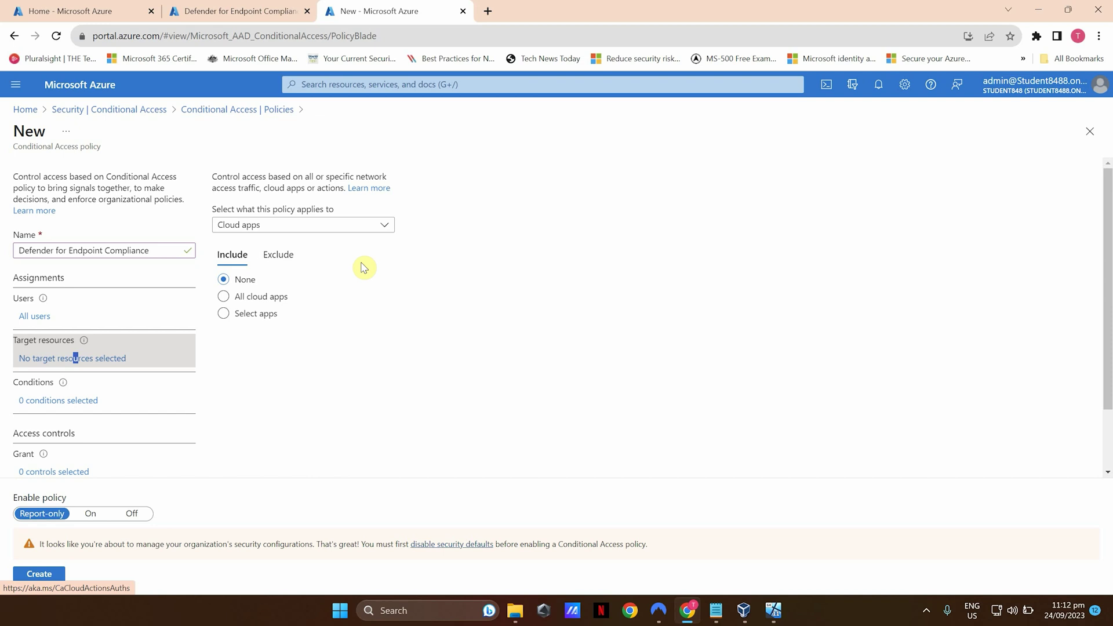
{"action": "left_click", "coordinate": [242, 299]}
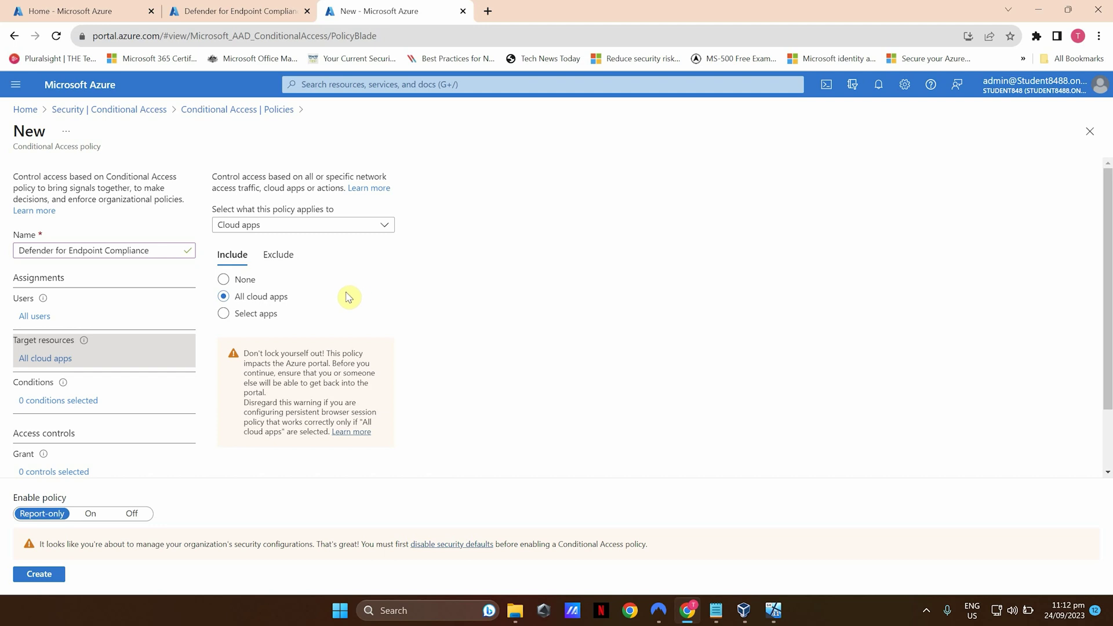
Configure the policy's device platforms condition to include only the Windows platform
{"action": "left_click", "coordinate": [83, 399]}
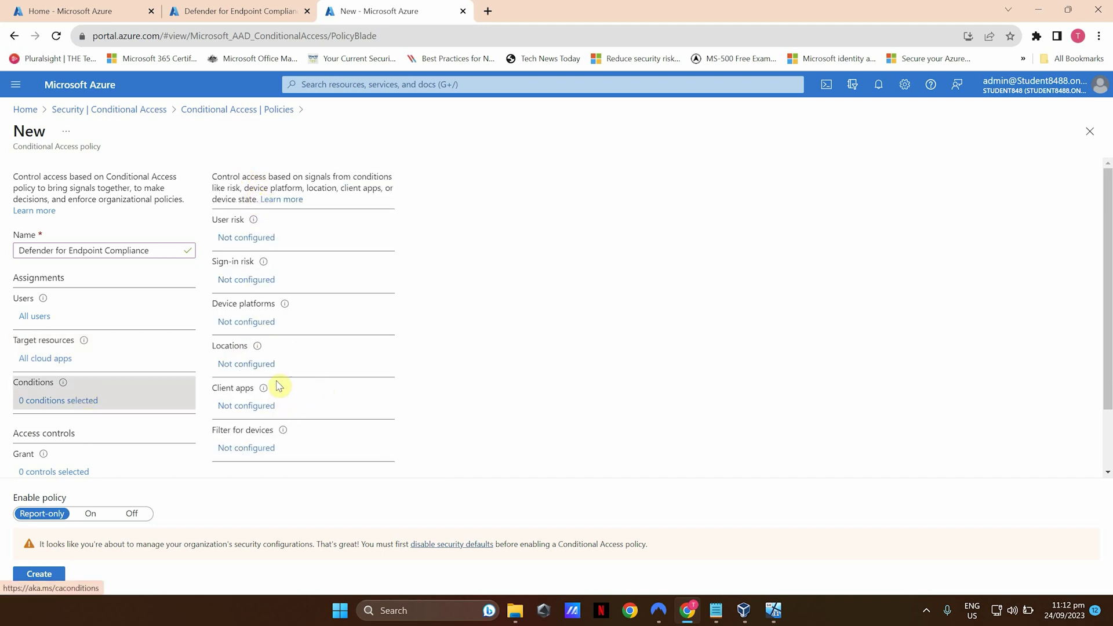
{"action": "left_click", "coordinate": [261, 322]}
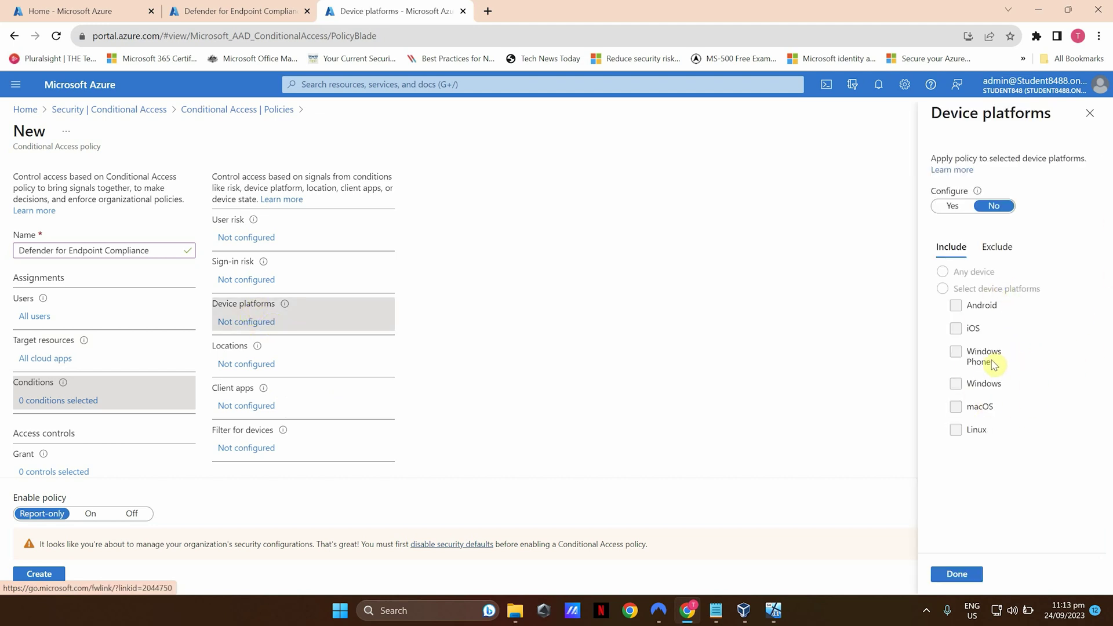
{"action": "left_click", "coordinate": [952, 207]}
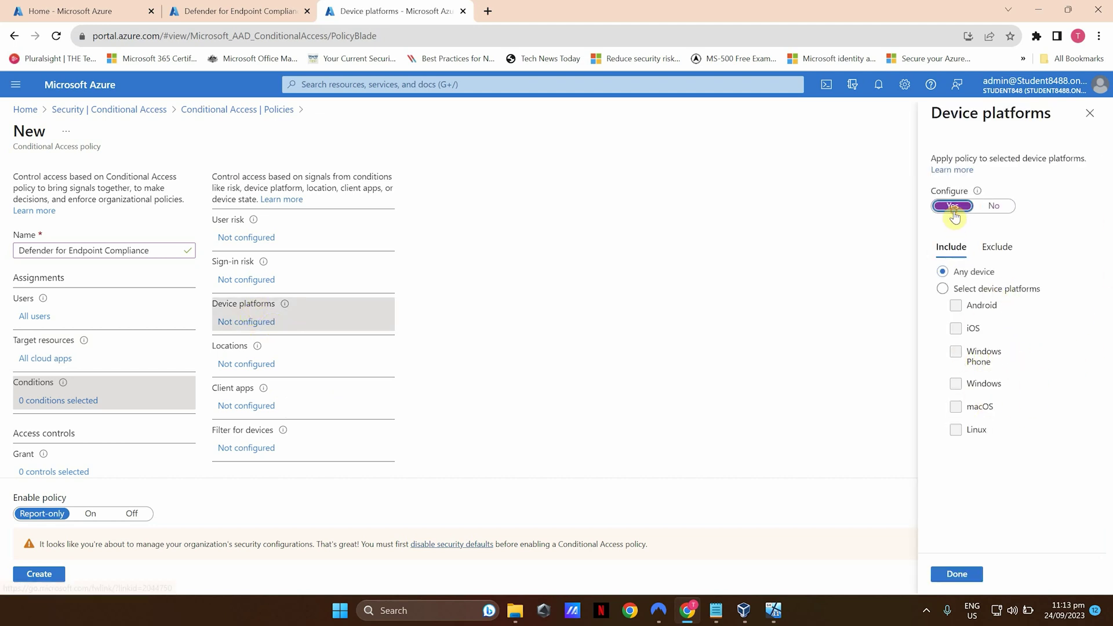
{"action": "left_click", "coordinate": [943, 289]}
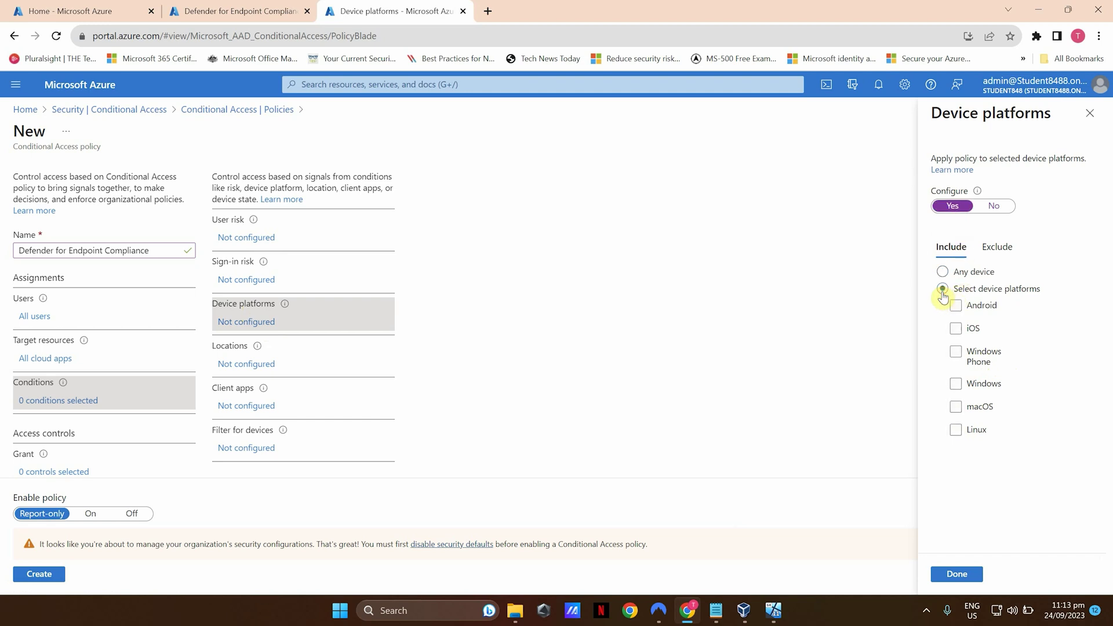
{"action": "left_click", "coordinate": [955, 383]}
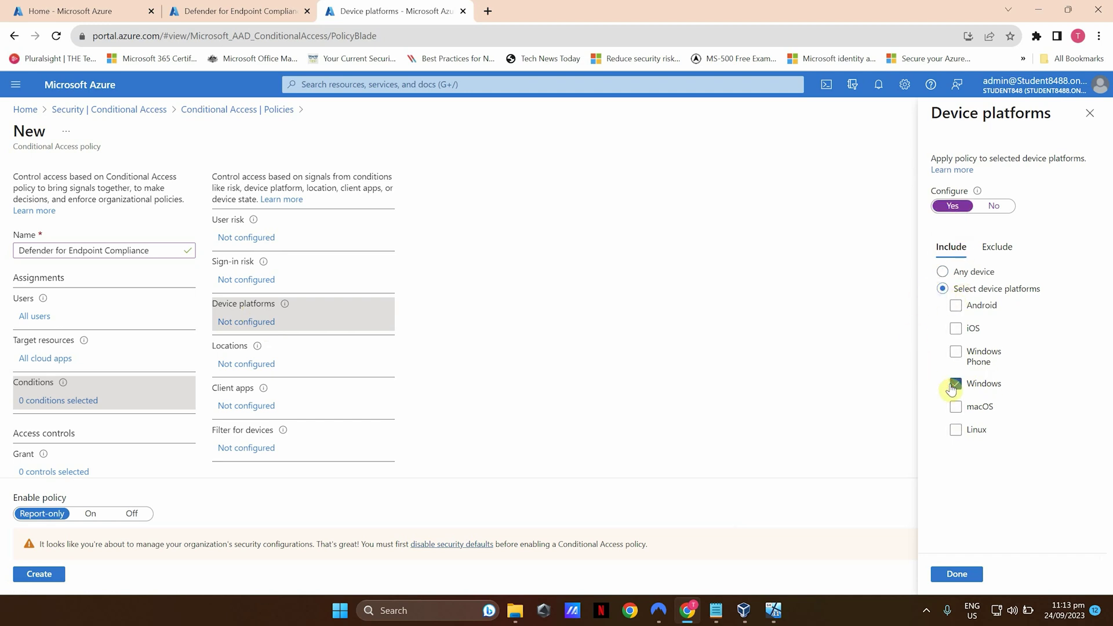
{"action": "left_click", "coordinate": [958, 574]}
Set the policy's grant control to grant access and require the device to be marked as compliant
{"action": "scroll", "coordinate": [64, 452], "scroll_direction": "down", "scroll_amount": 2}
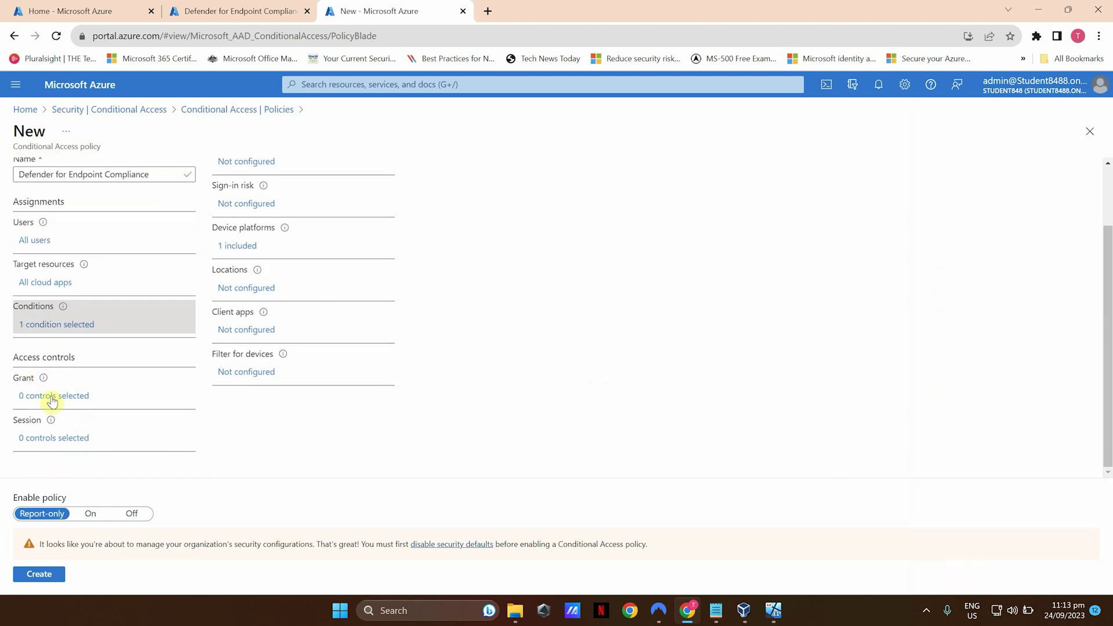
{"action": "left_click", "coordinate": [53, 398]}
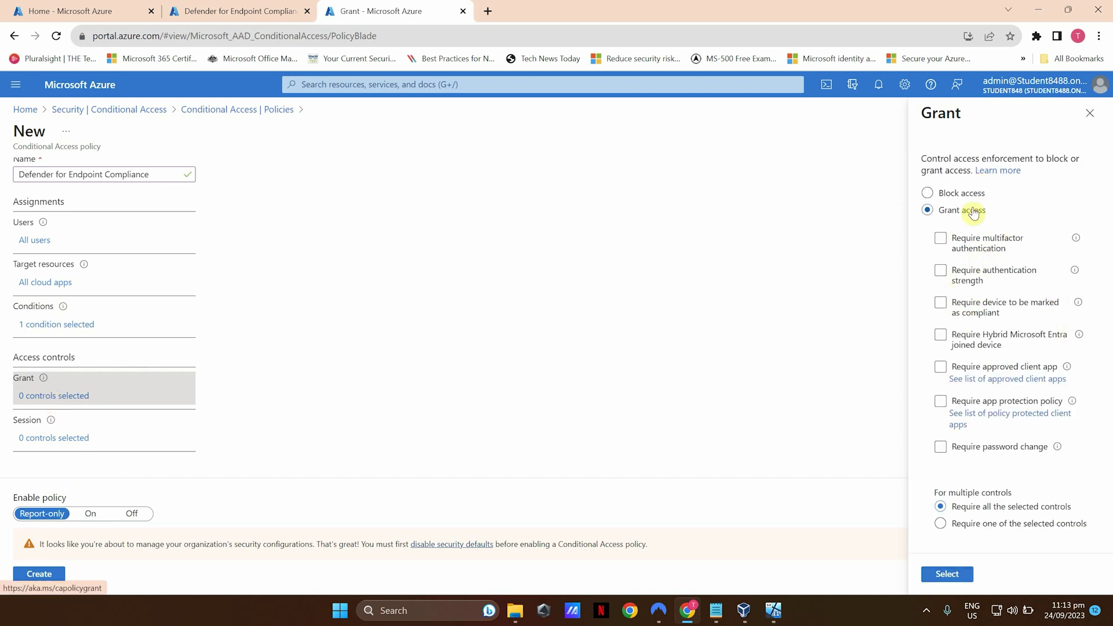
{"action": "left_click", "coordinate": [1007, 312]}
{"action": "left_click", "coordinate": [944, 304]}
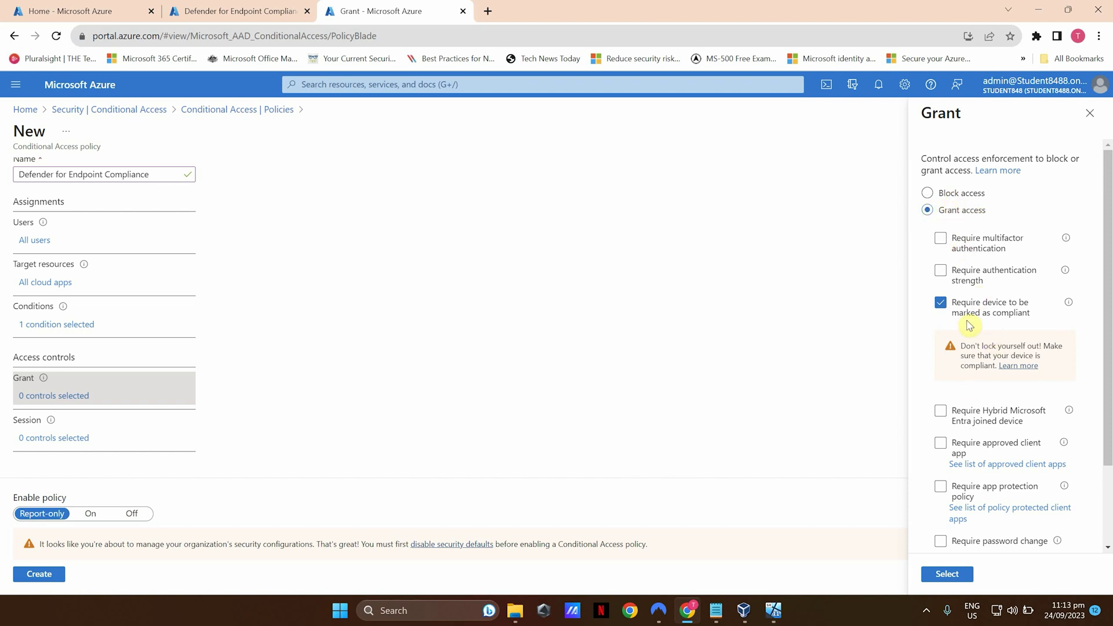
{"action": "scroll", "coordinate": [999, 312], "scroll_direction": "down", "scroll_amount": 1}
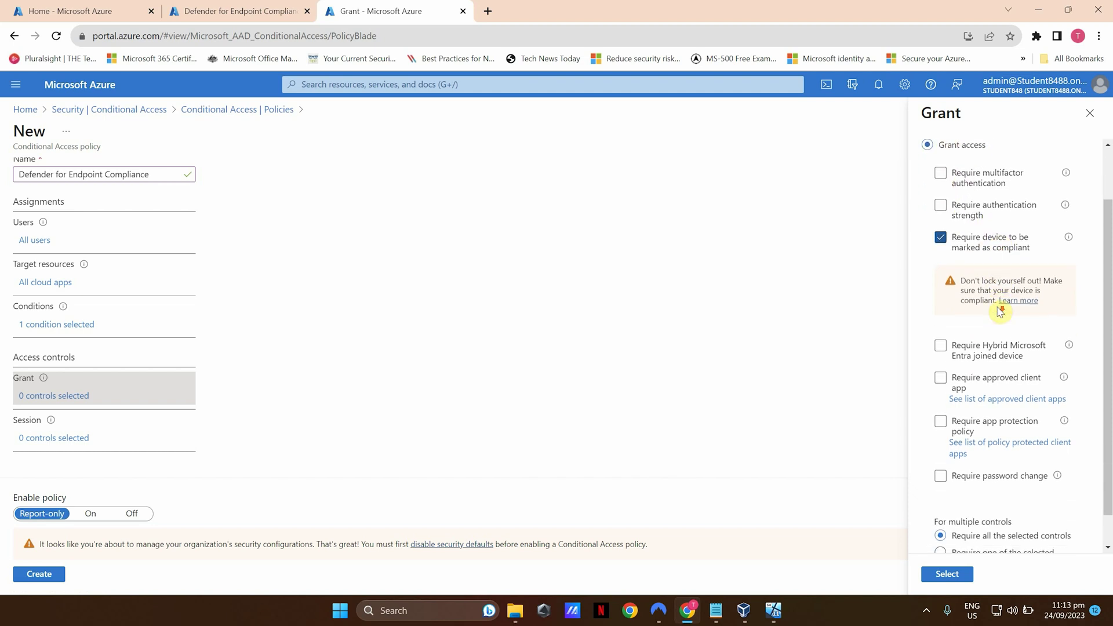
{"action": "scroll", "coordinate": [1000, 312], "scroll_direction": "up", "scroll_amount": 1}
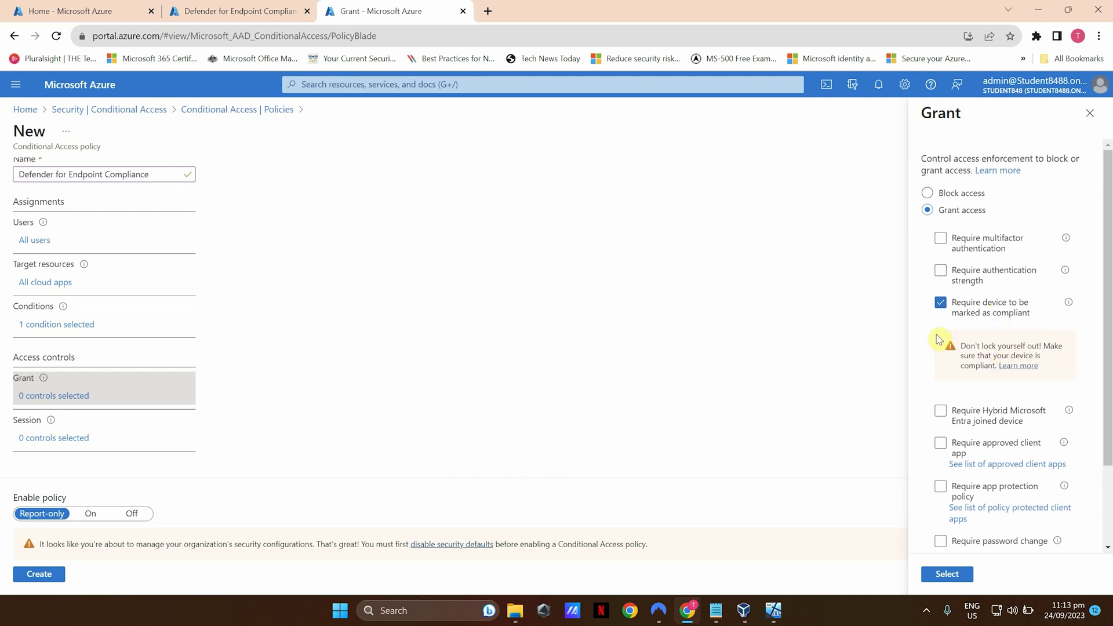
{"action": "scroll", "coordinate": [1004, 314], "scroll_direction": "down", "scroll_amount": 2}
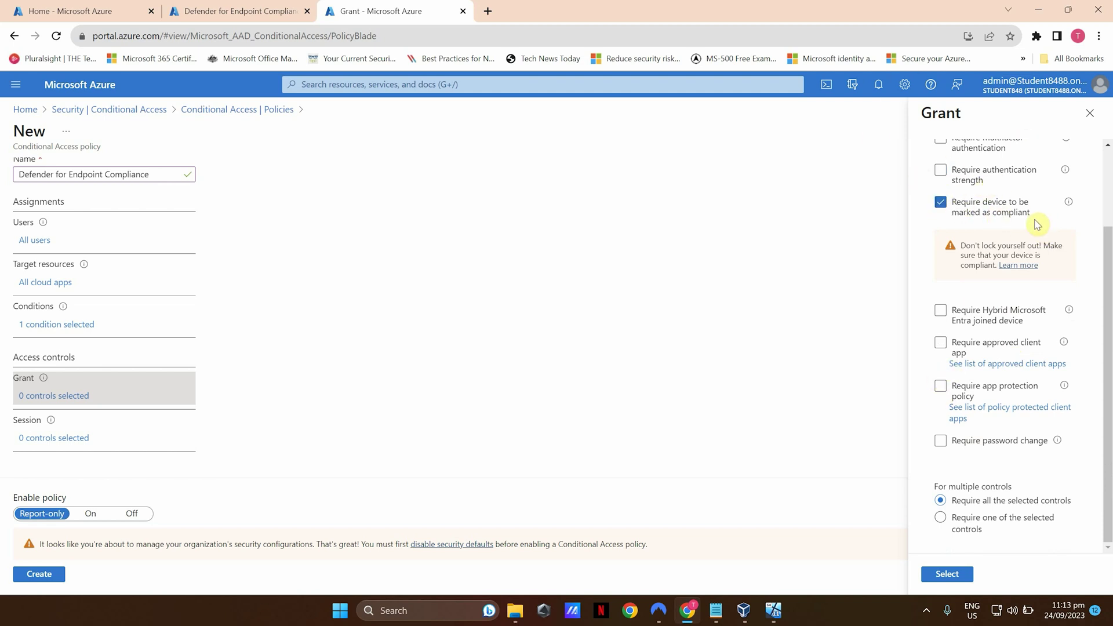
{"action": "left_click", "coordinate": [947, 574]}
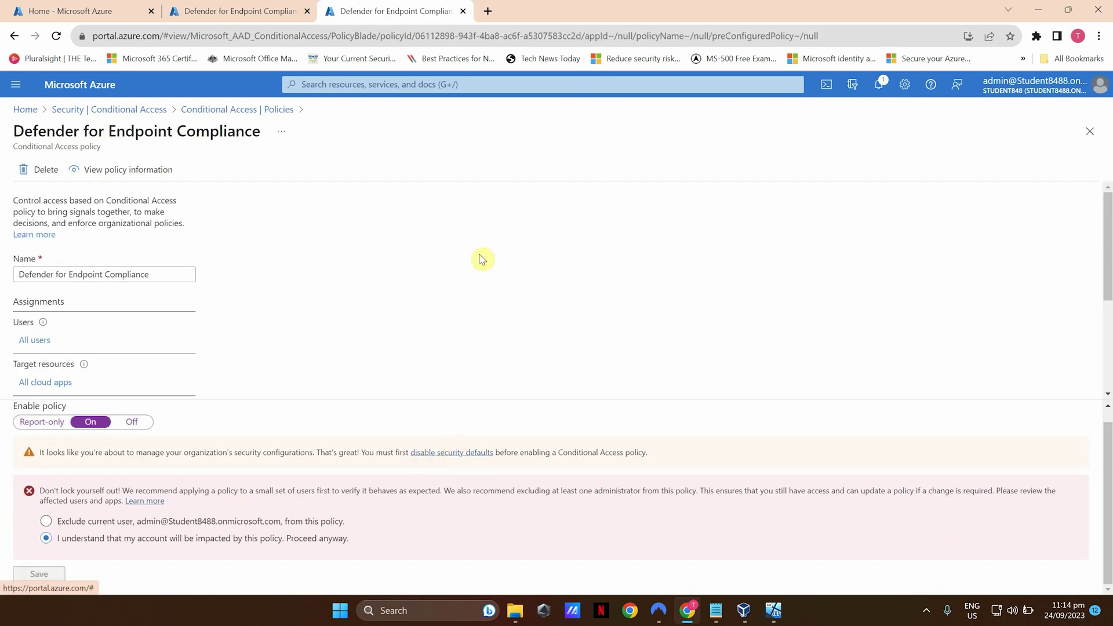
{"action": "left_click", "coordinate": [488, 11]}
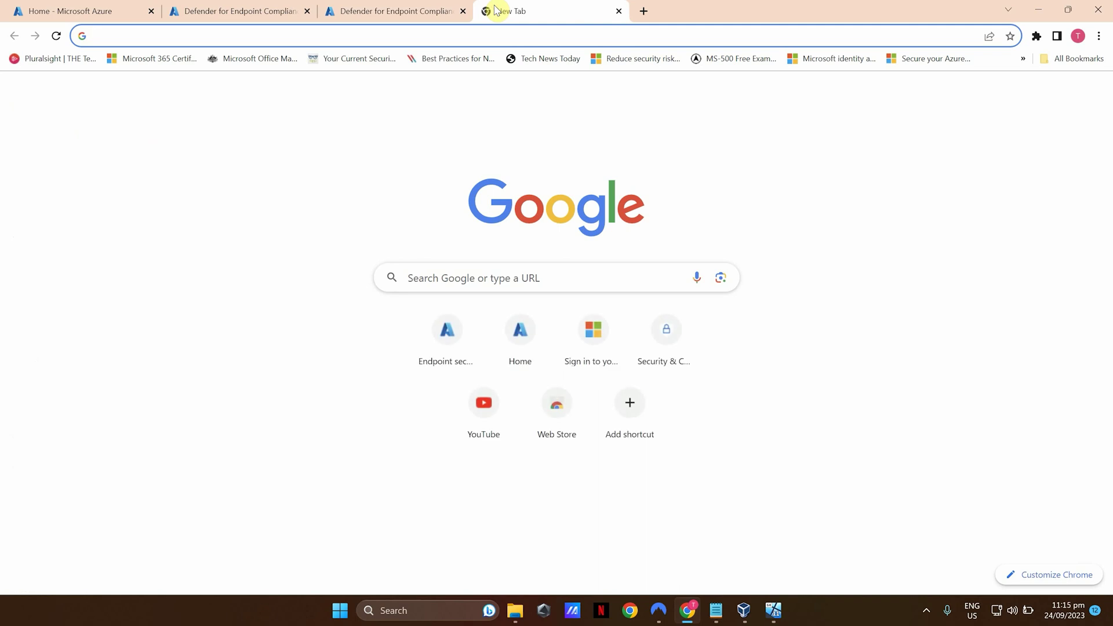
{"action": "left_click", "coordinate": [618, 11]}
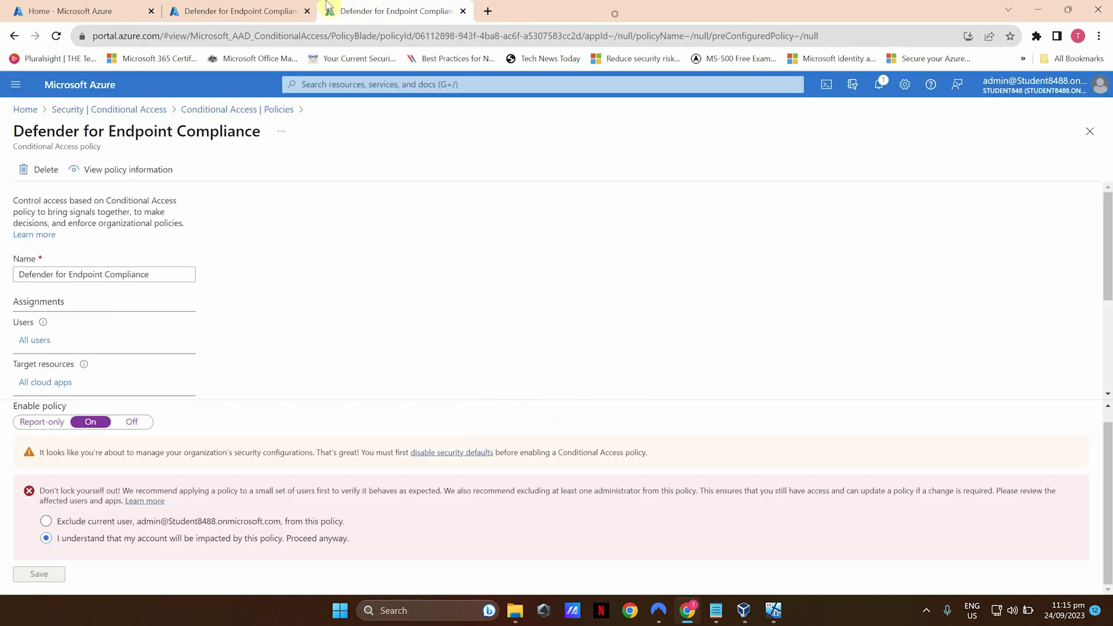
Disable security defaults for the organization, giving "My organization is using Conditional Access" as the reason
{"action": "left_click", "coordinate": [443, 454]}
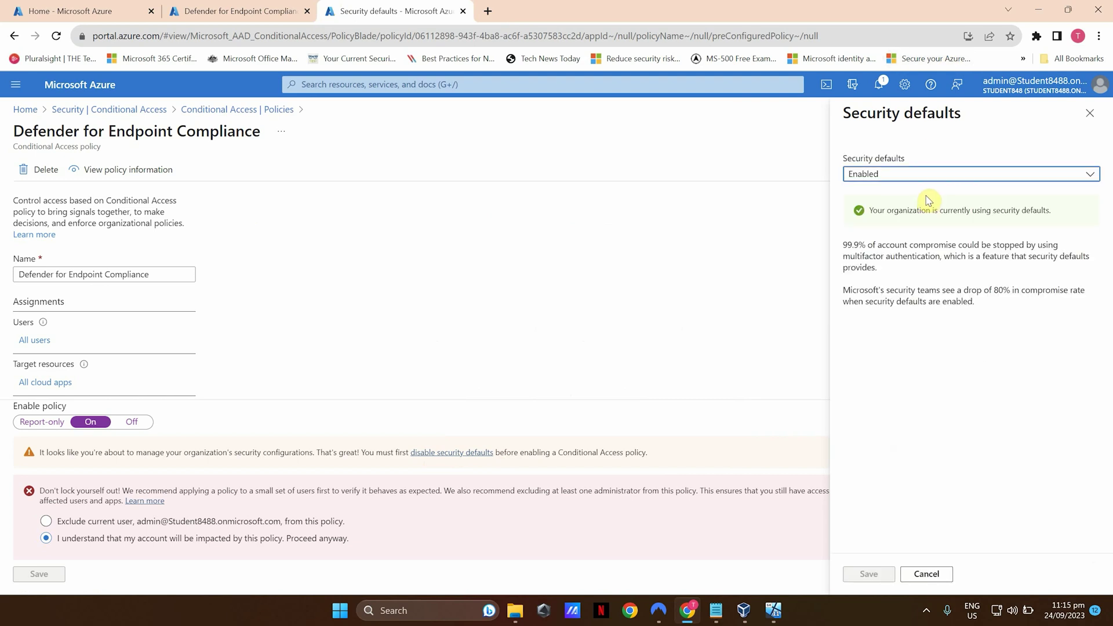
{"action": "left_click", "coordinate": [937, 175]}
{"action": "left_click", "coordinate": [934, 215]}
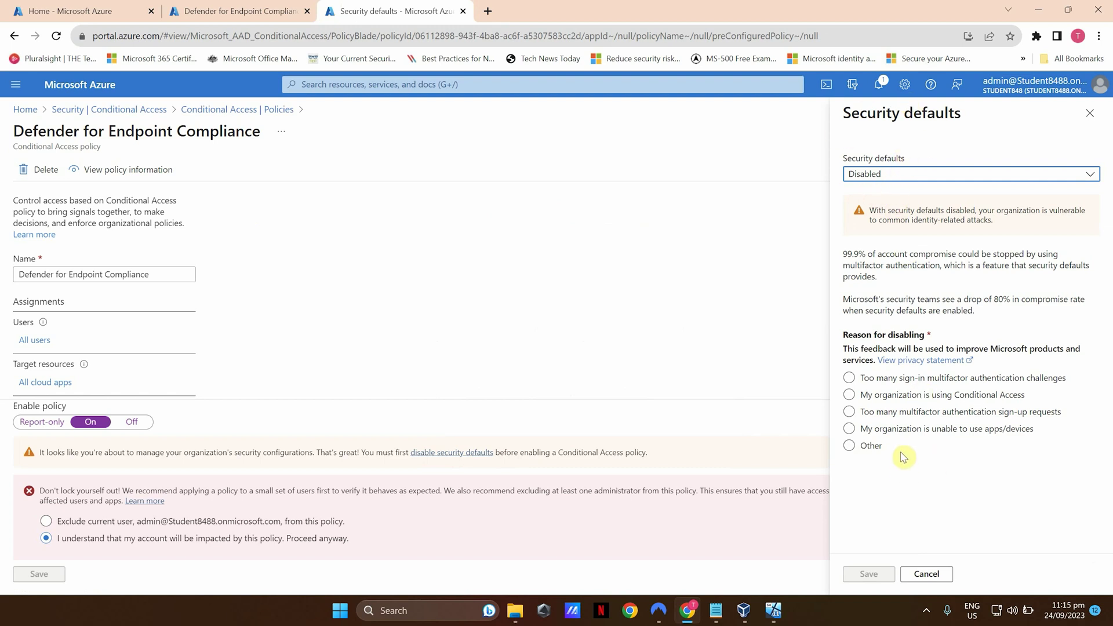
{"action": "left_click", "coordinate": [942, 428]}
{"action": "left_click", "coordinate": [923, 398]}
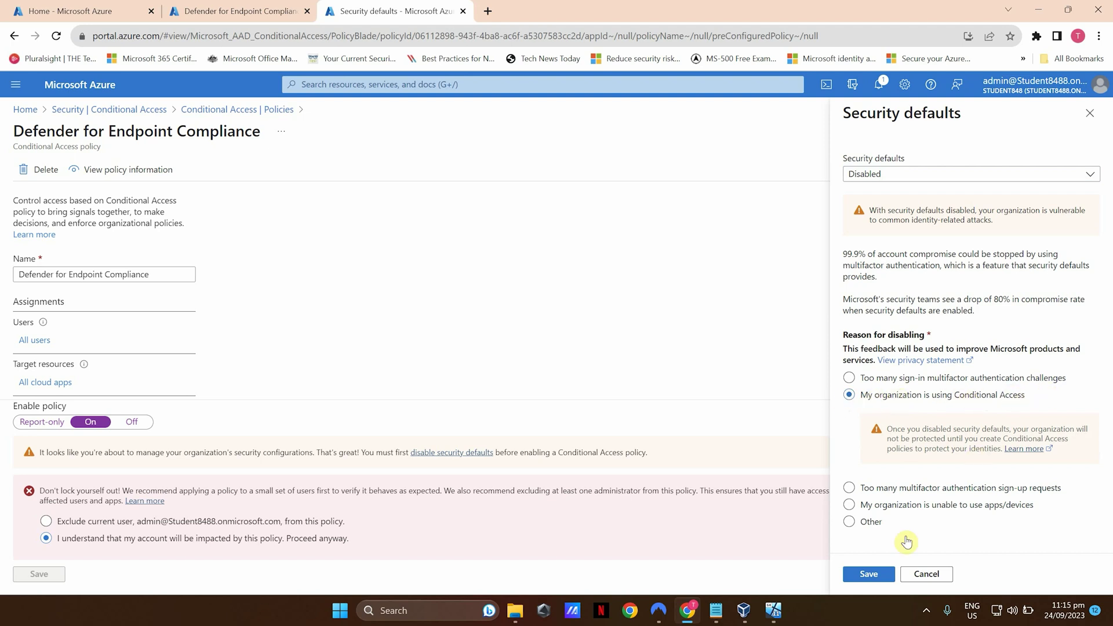
{"action": "left_click", "coordinate": [869, 574]}
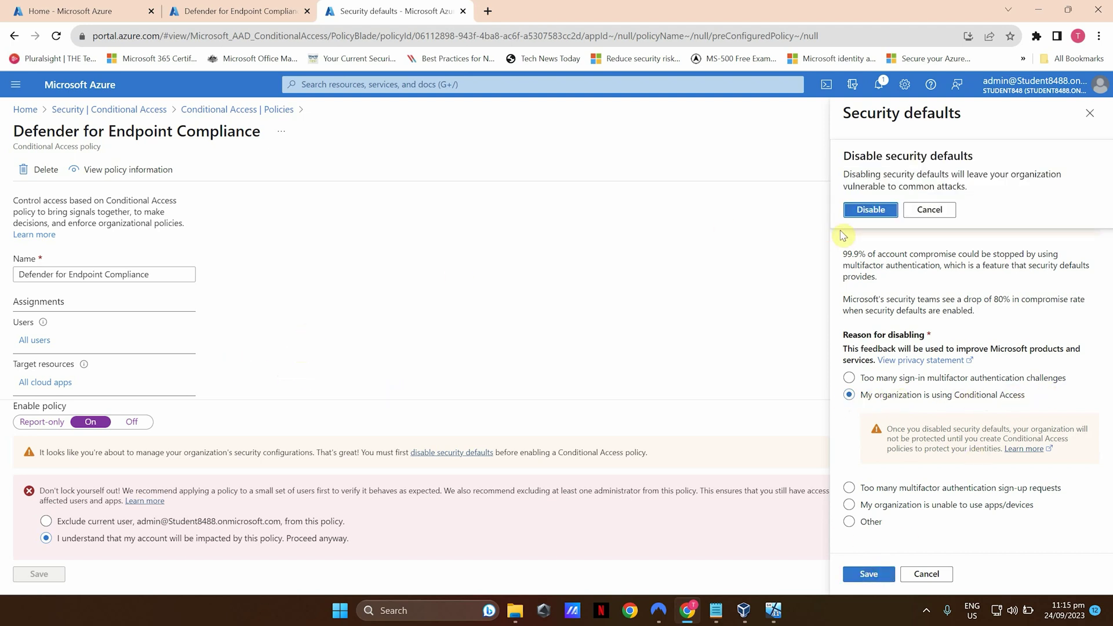
{"action": "left_click", "coordinate": [871, 209]}
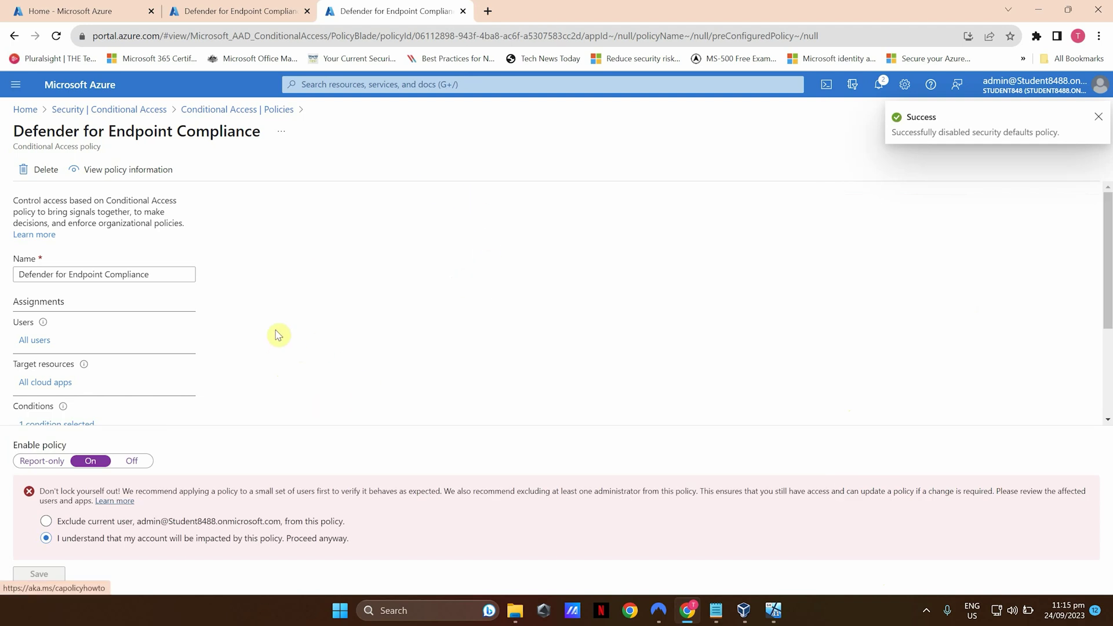
Try to switch the Conditional Access policy from Report-only to On, and check the portal notifications
{"action": "left_click", "coordinate": [56, 462]}
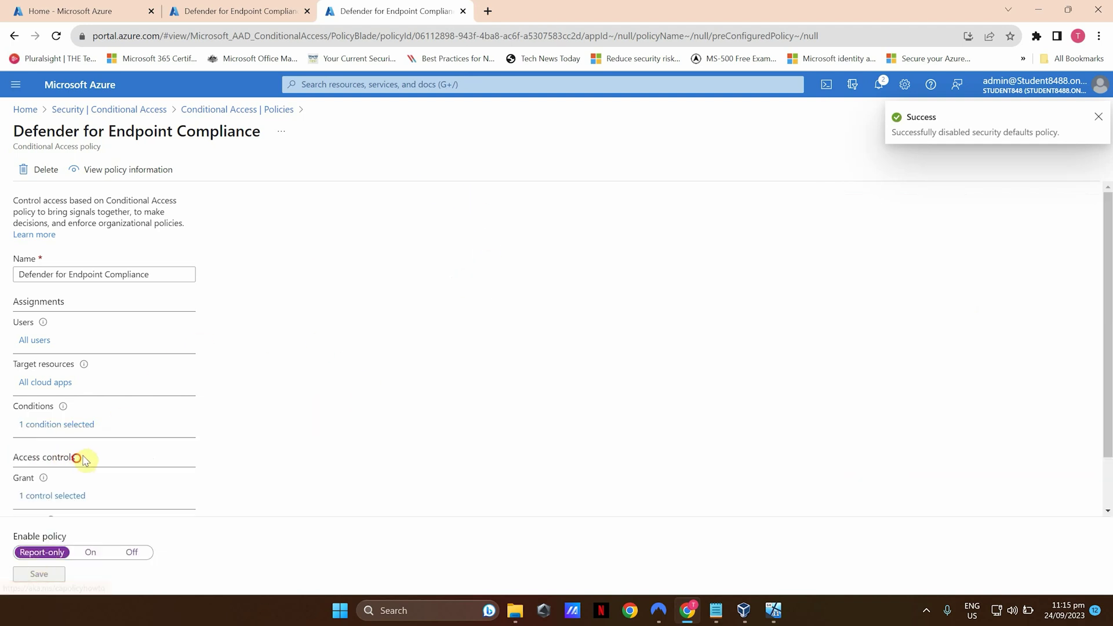
{"action": "left_click", "coordinate": [84, 550]}
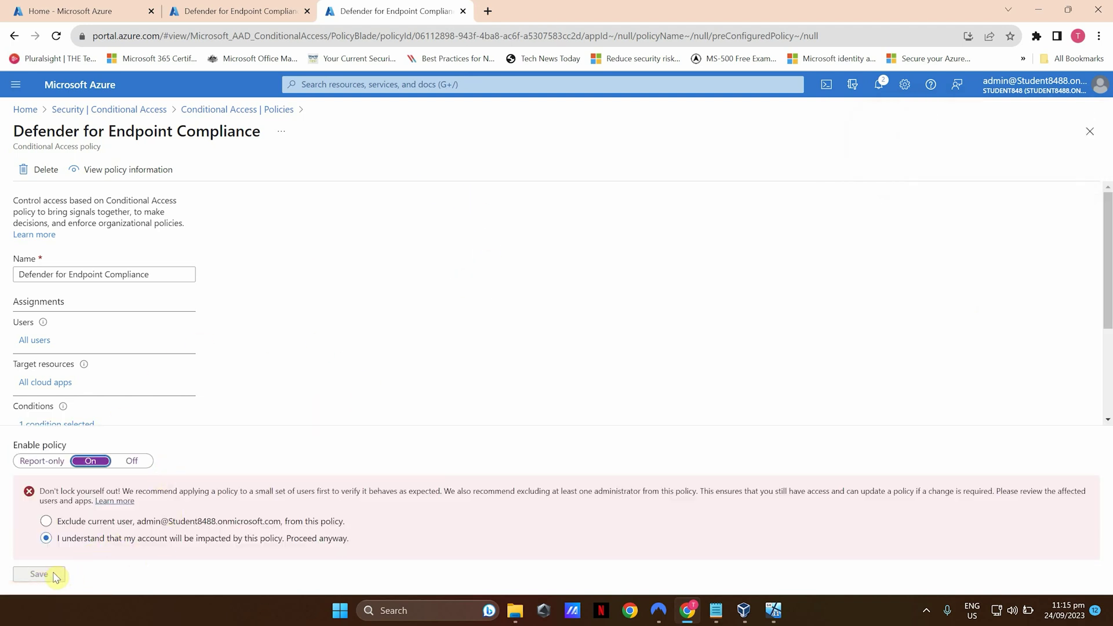
{"action": "left_click", "coordinate": [889, 92]}
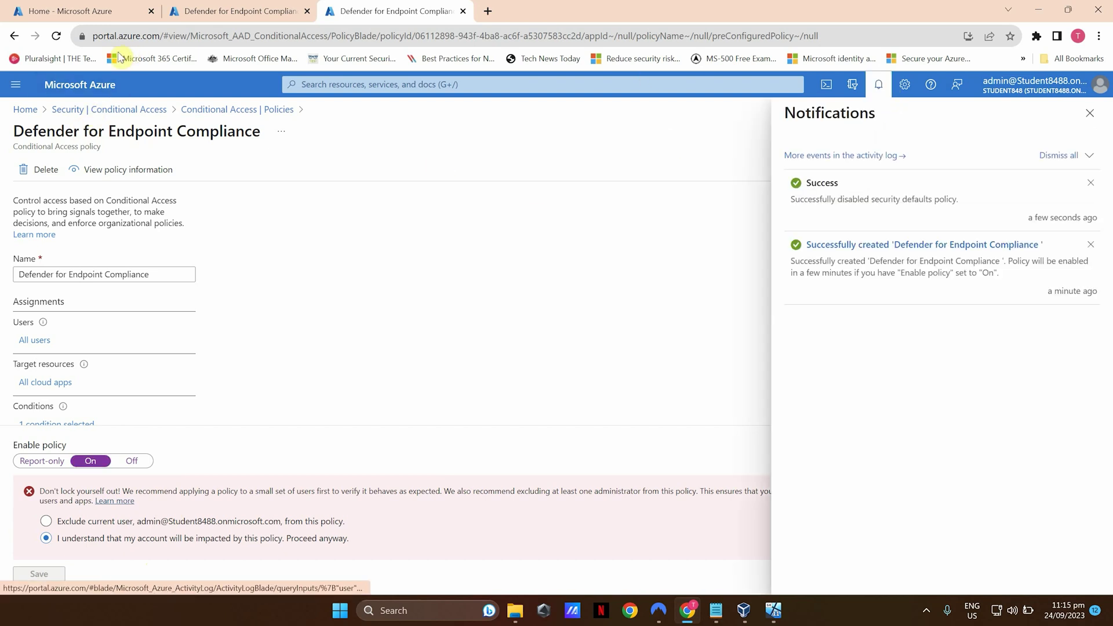
Reload the policy page, set Enable policy to On, accept that the current account will be impacted, and save the policy
{"action": "left_click", "coordinate": [56, 35]}
{"action": "left_click", "coordinate": [616, 114]}
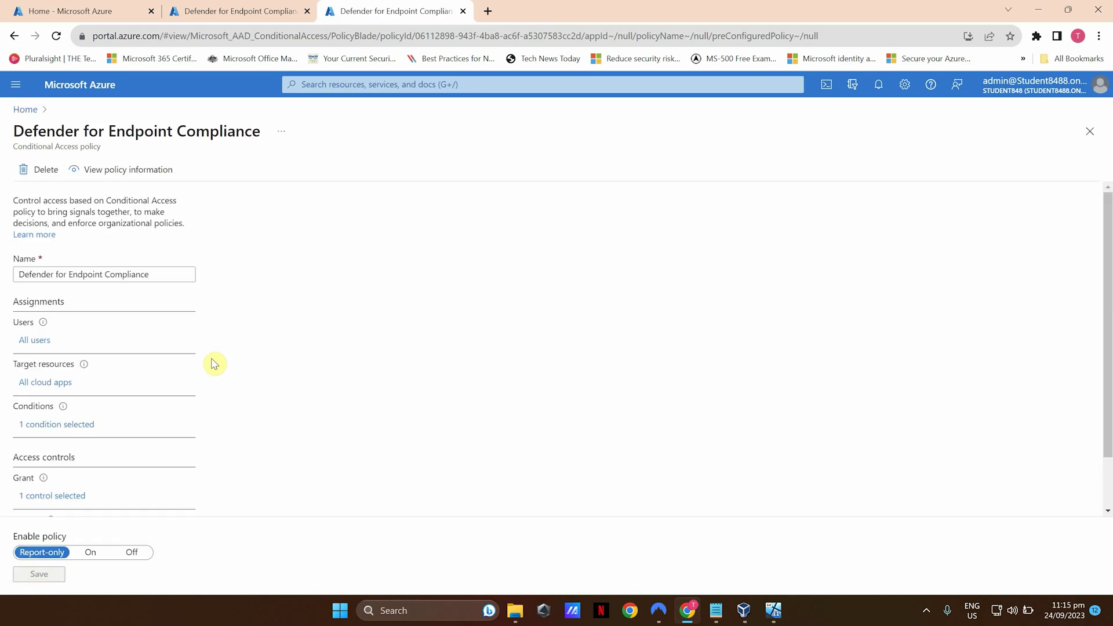
{"action": "left_click", "coordinate": [89, 552]}
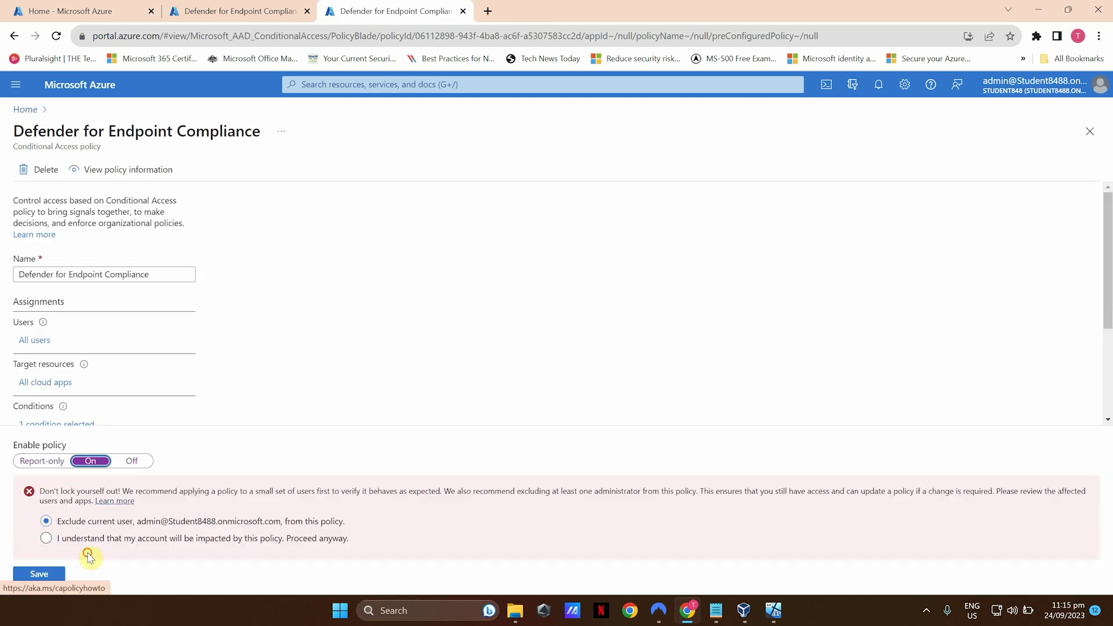
{"action": "left_click", "coordinate": [81, 538]}
{"action": "left_click", "coordinate": [49, 574]}
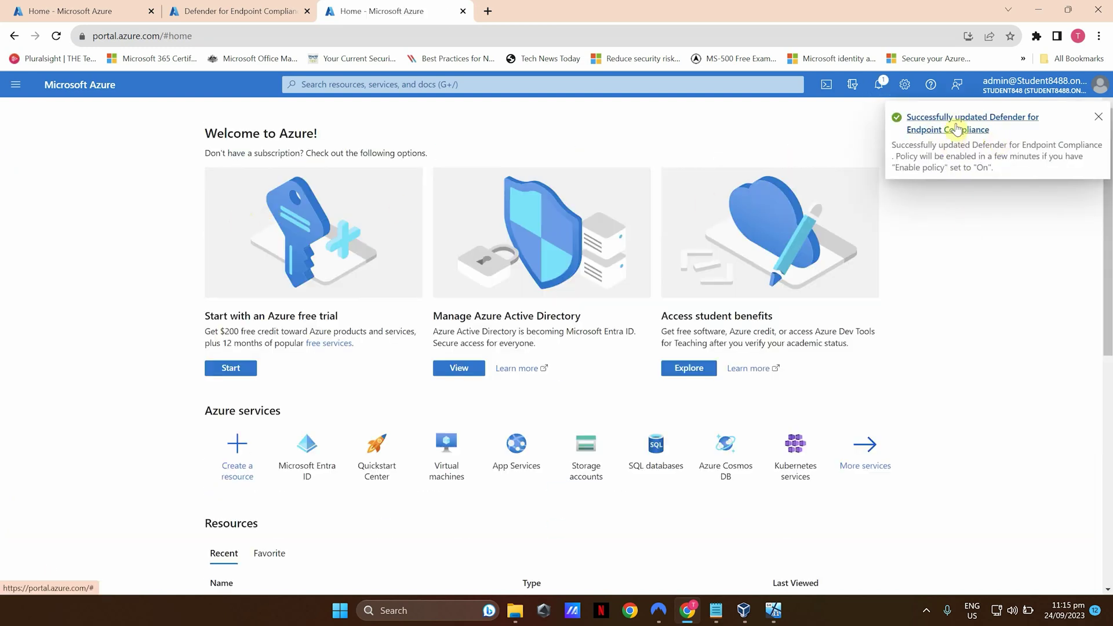
Check the enablement state of the updated Defender for Endpoint Compliance policy and return to the portal home page
{"action": "left_click", "coordinate": [945, 128]}
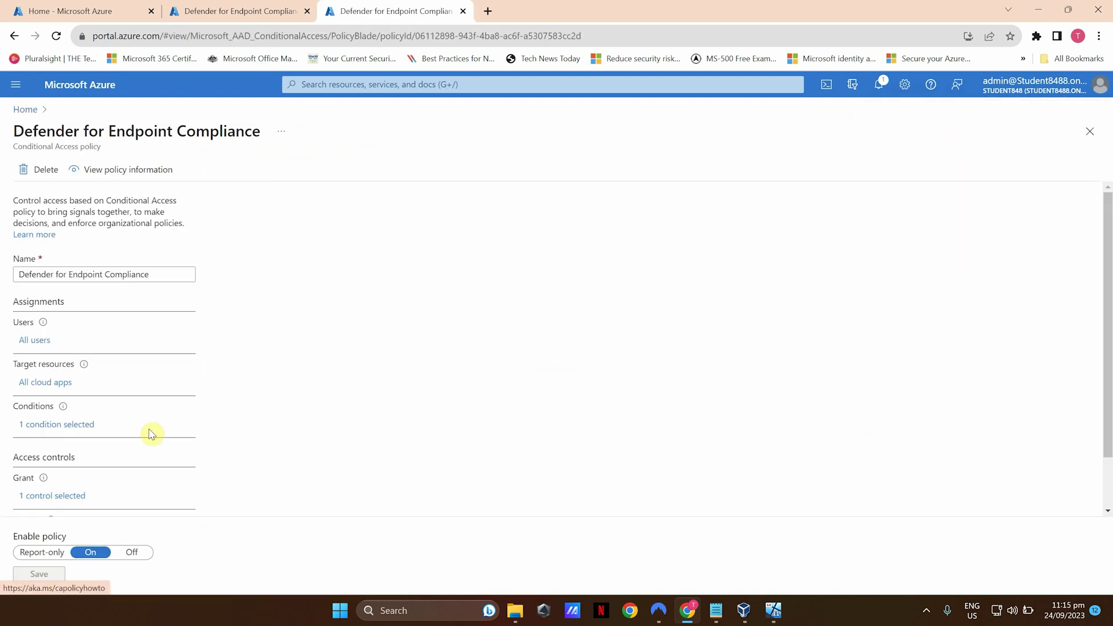
{"action": "left_click", "coordinate": [25, 109]}
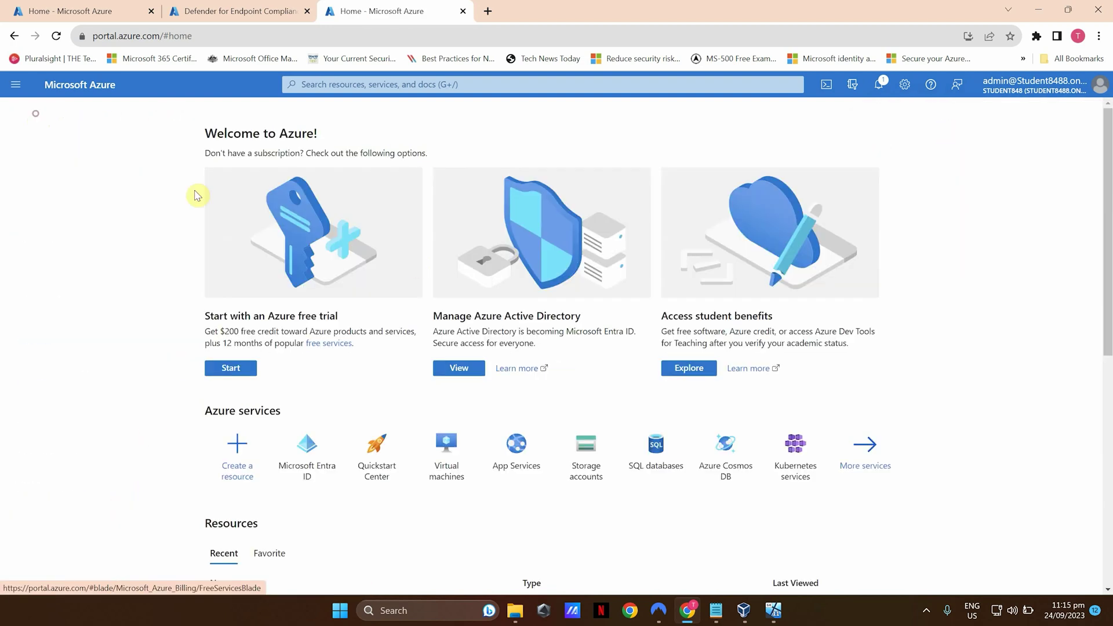